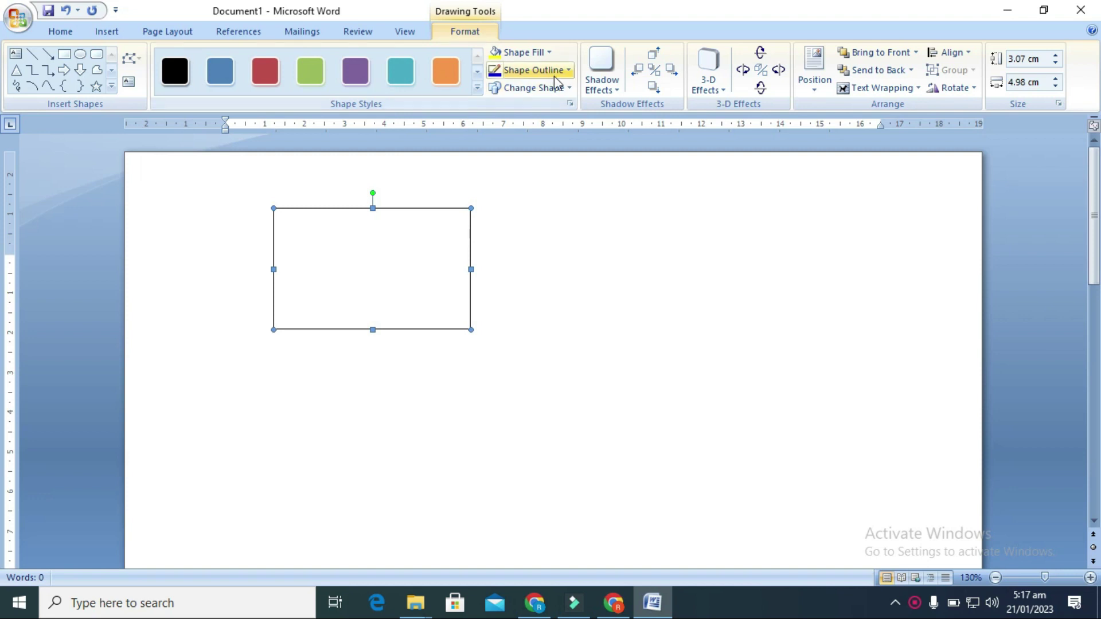
Give the rectangle a perspective shadow slanting left and colour the shadow red.
{"action": "left_click", "coordinate": [614, 91]}
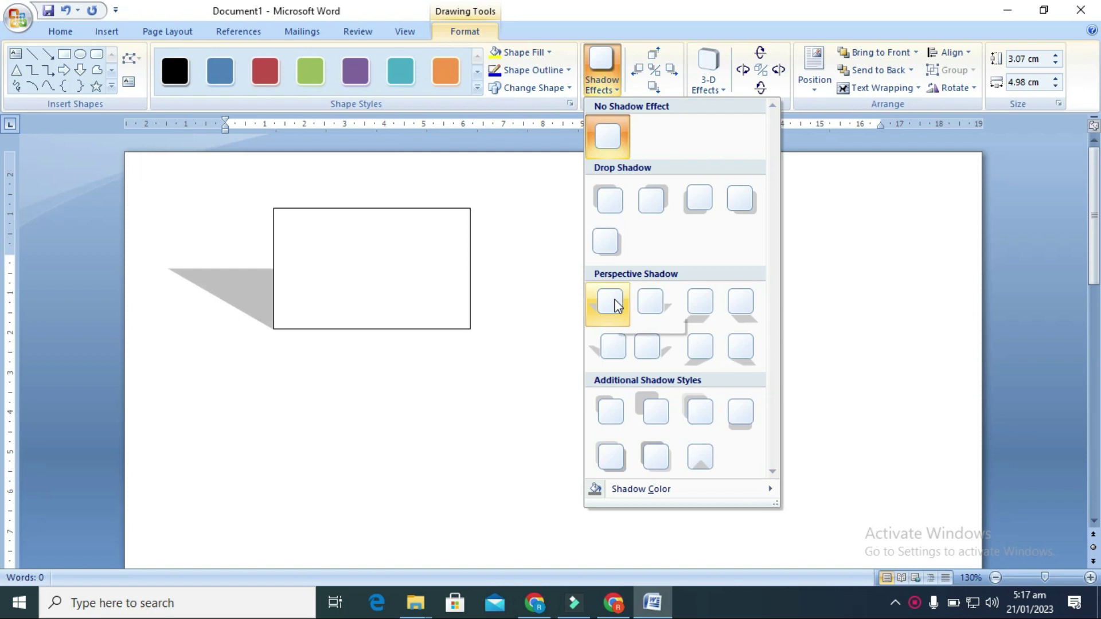
{"action": "left_click", "coordinate": [616, 302]}
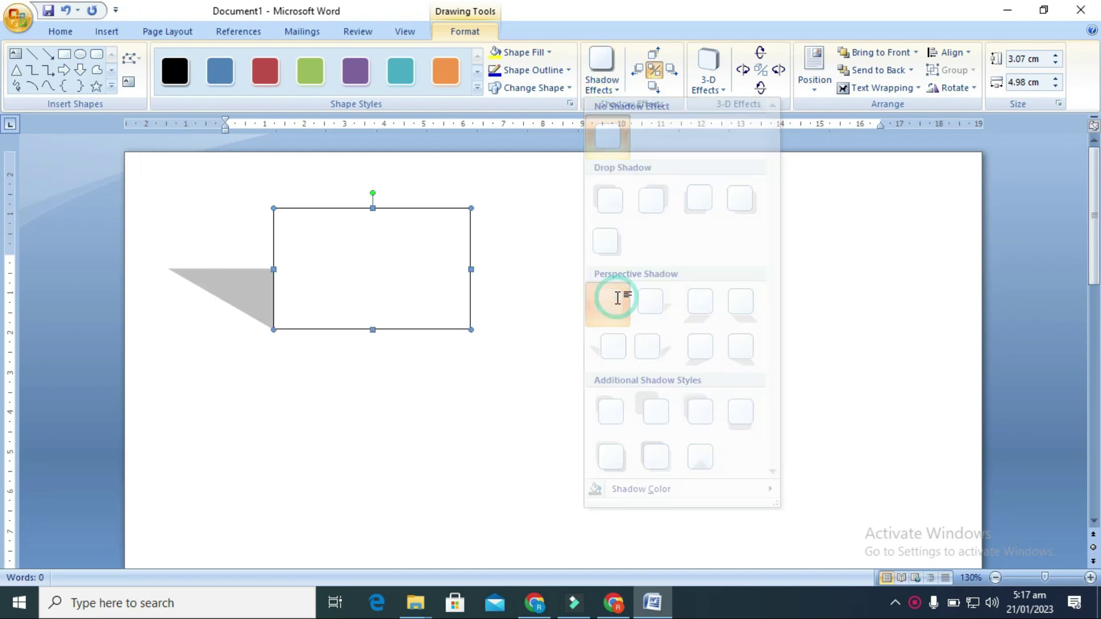
{"action": "left_click", "coordinate": [611, 88]}
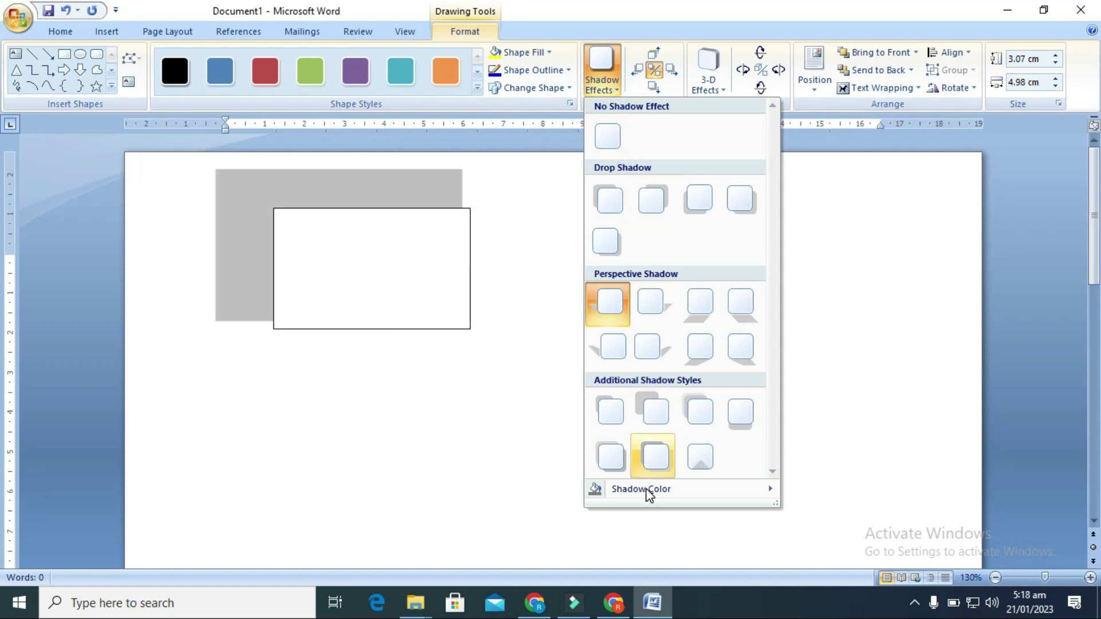
{"action": "mouse_move", "coordinate": [680, 489]}
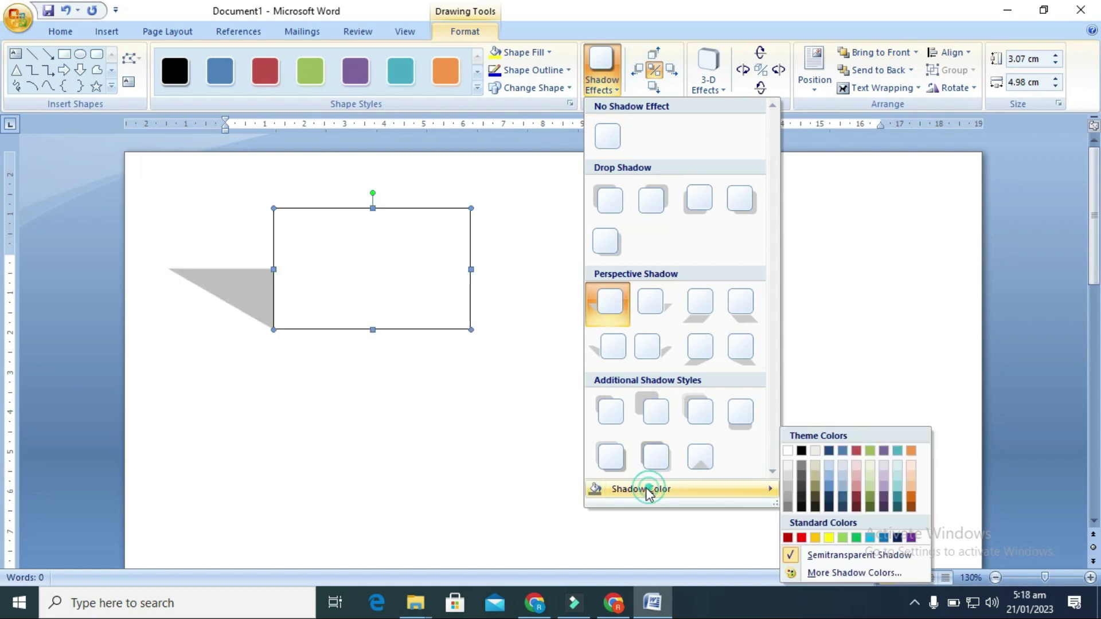
{"action": "left_click", "coordinate": [803, 539]}
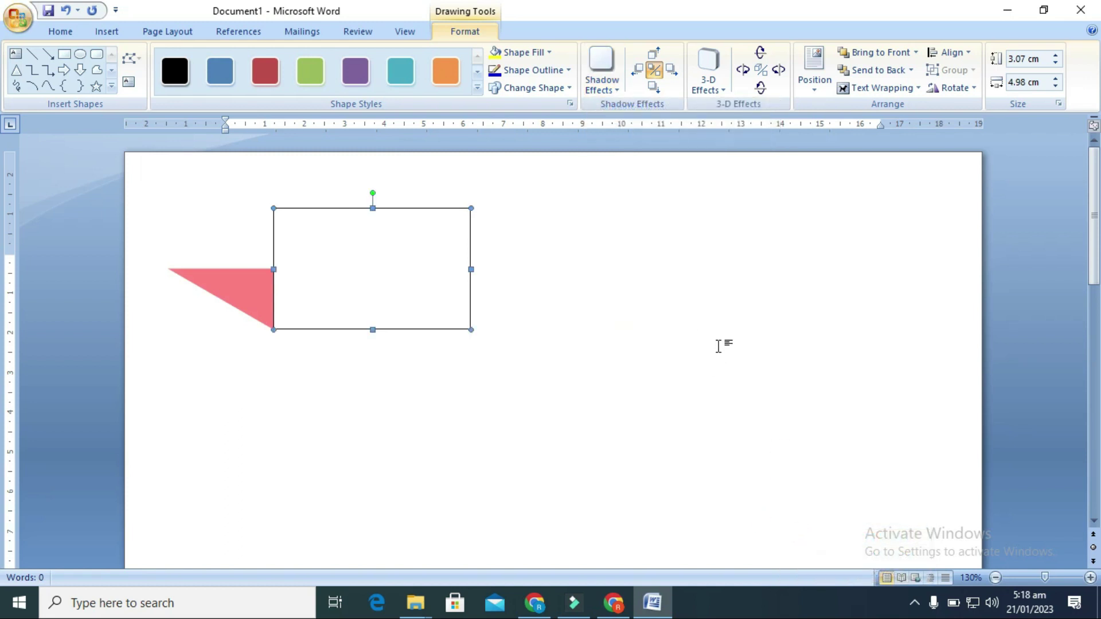
Nudge the red shadow down three steps and right three steps.
{"action": "left_click", "coordinate": [656, 92]}
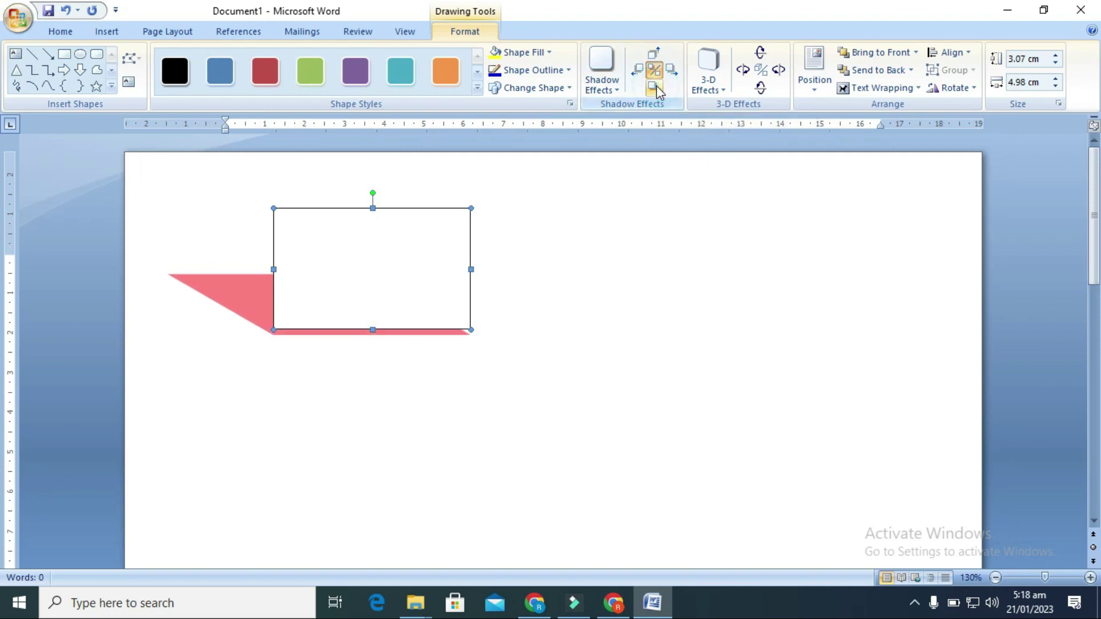
{"action": "left_click", "coordinate": [657, 92]}
{"action": "left_click", "coordinate": [657, 92]}
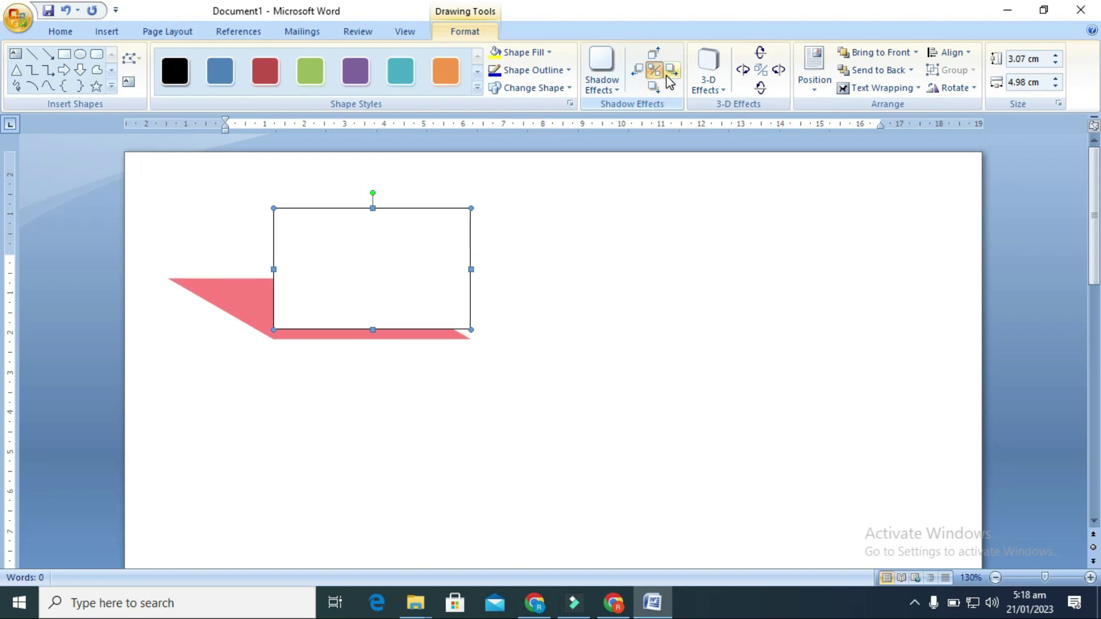
{"action": "left_click", "coordinate": [672, 74]}
{"action": "left_click", "coordinate": [672, 74]}
{"action": "left_click", "coordinate": [672, 73]}
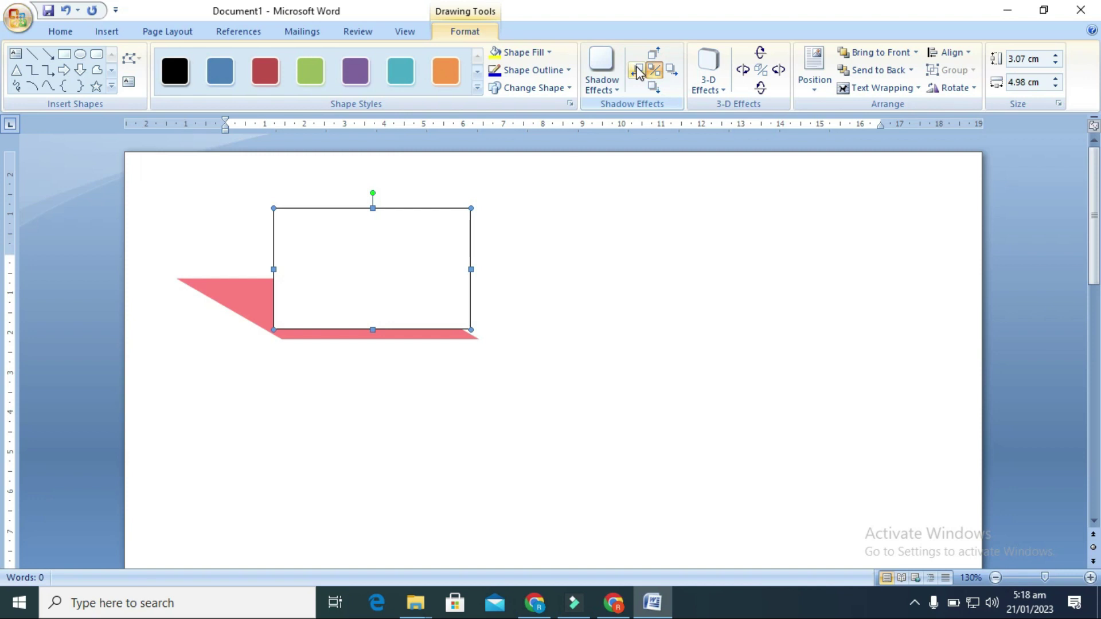
Nudge the shadow left twice, up four and down one, then show 3-D styles.
{"action": "left_click", "coordinate": [637, 73]}
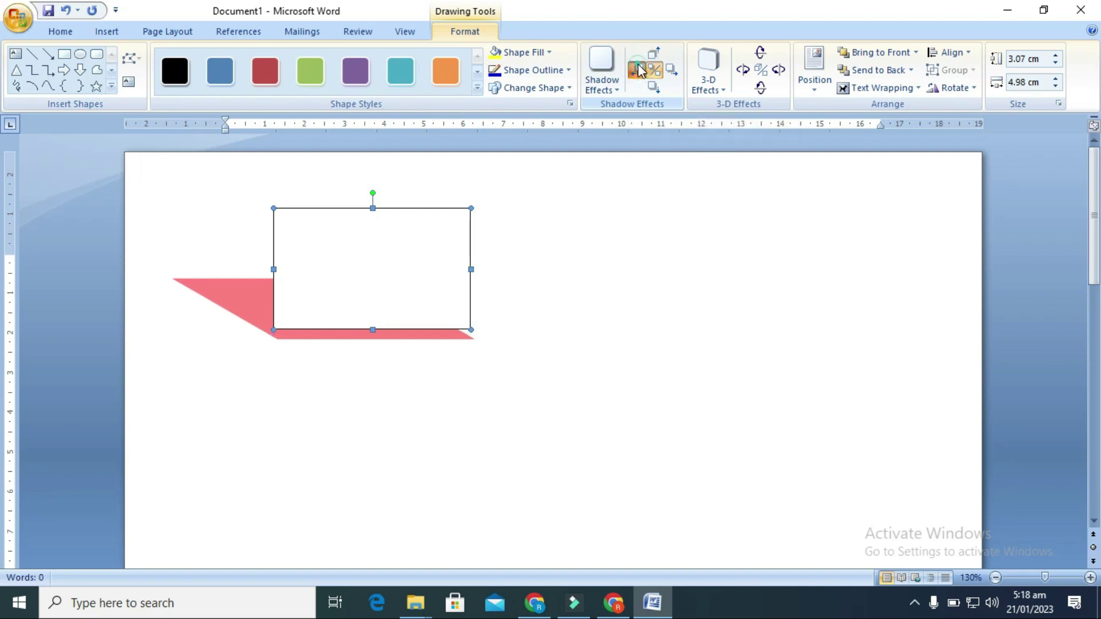
{"action": "left_click", "coordinate": [638, 70]}
{"action": "left_click", "coordinate": [655, 59]}
{"action": "left_click", "coordinate": [654, 59]}
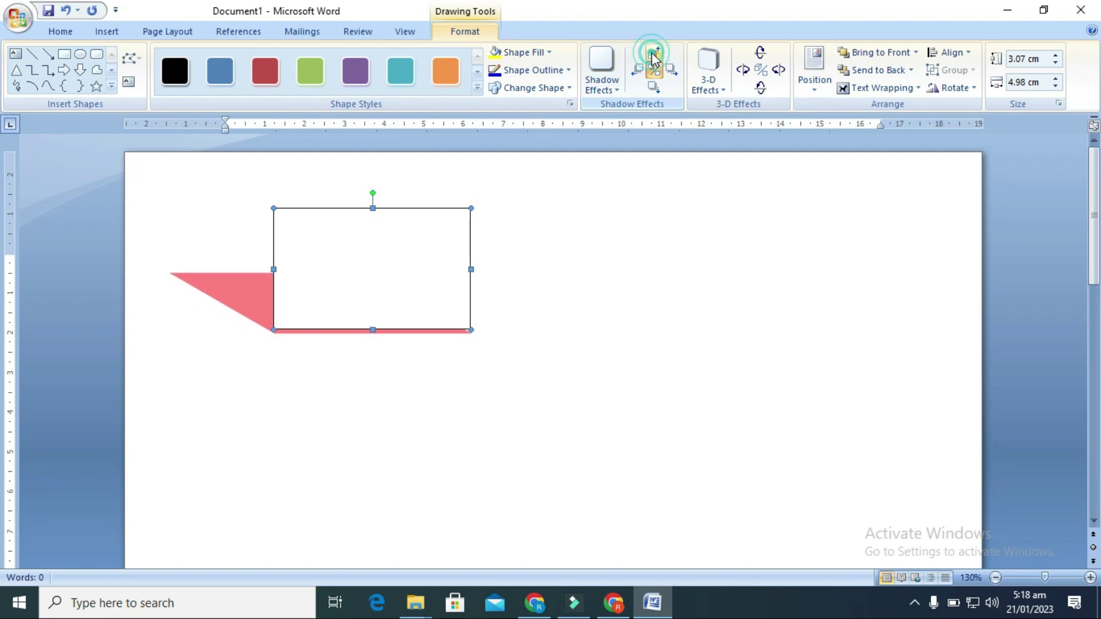
{"action": "left_click", "coordinate": [654, 59]}
{"action": "left_click", "coordinate": [654, 58]}
{"action": "left_click", "coordinate": [655, 59]}
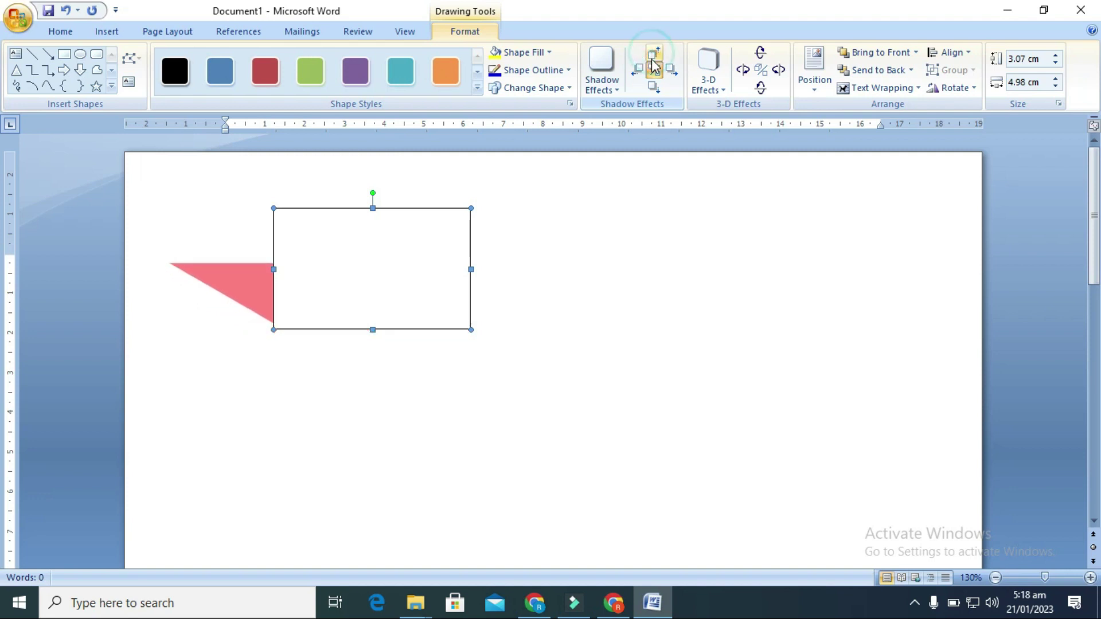
{"action": "left_click", "coordinate": [654, 89]}
{"action": "left_click", "coordinate": [654, 88]}
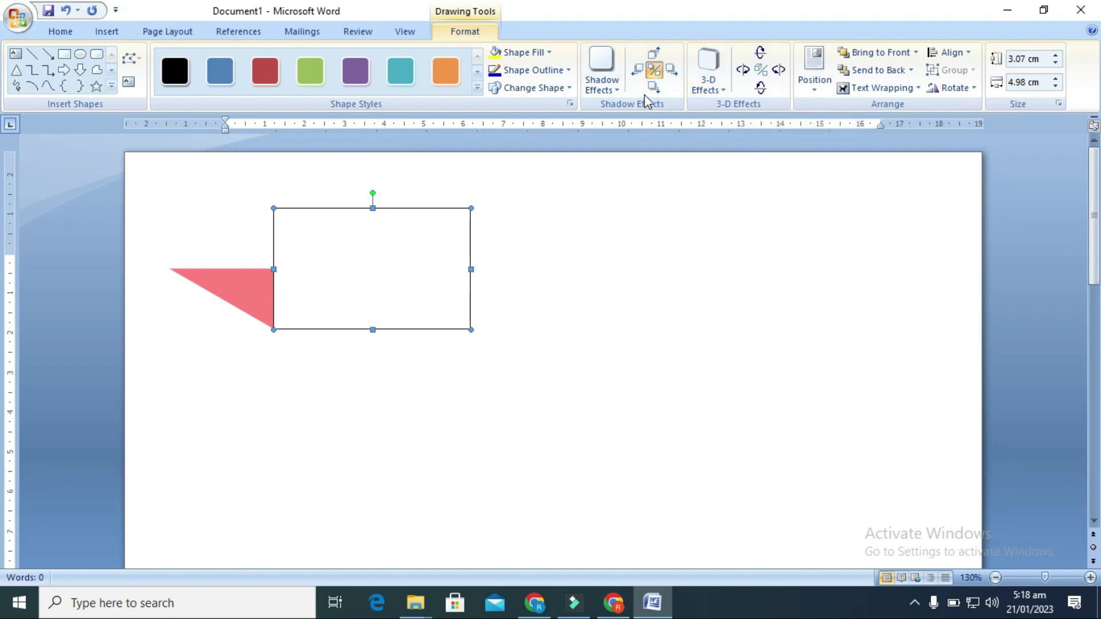
{"action": "left_click", "coordinate": [708, 77]}
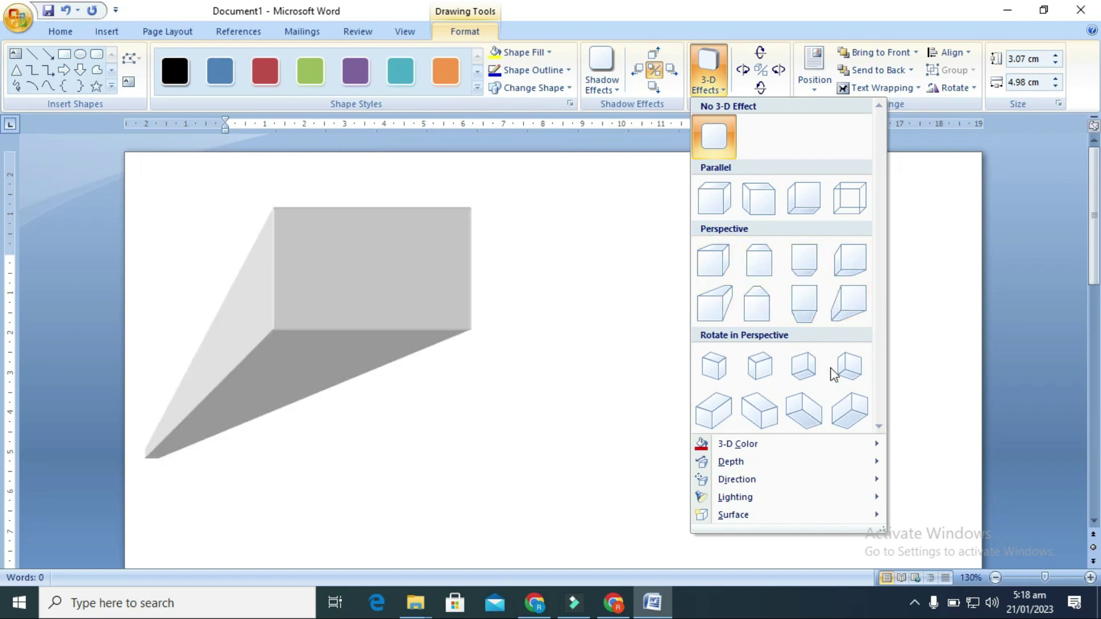
{"action": "mouse_move", "coordinate": [738, 443]}
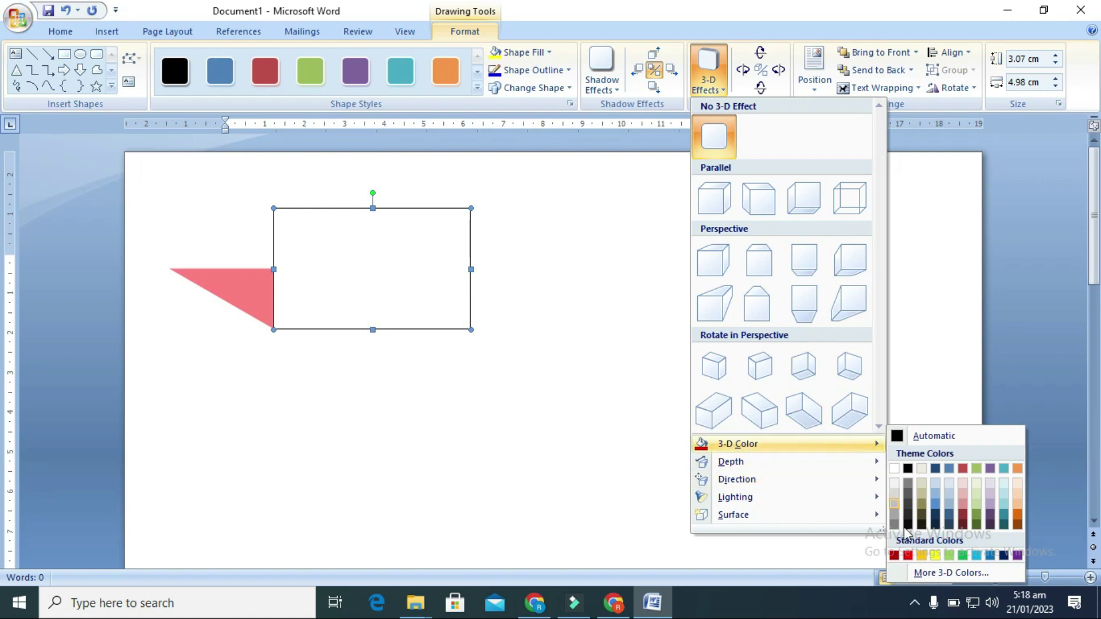
Browse More 3-D Colors without choosing one, then preview a 3-D extrusion direction.
{"action": "left_click", "coordinate": [948, 572]}
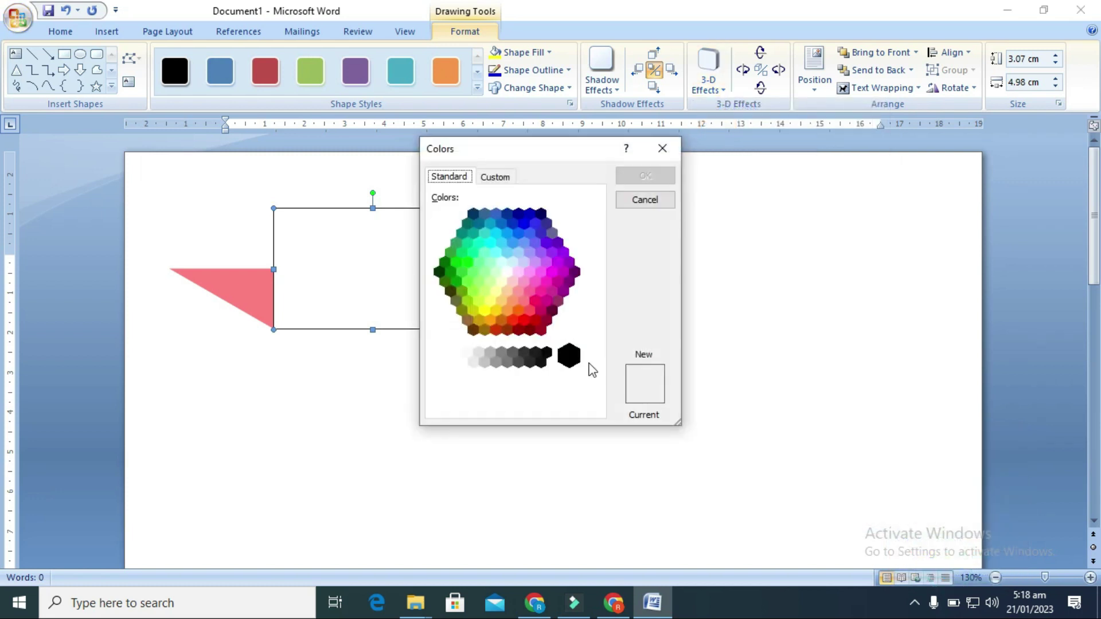
{"action": "left_click", "coordinate": [663, 148]}
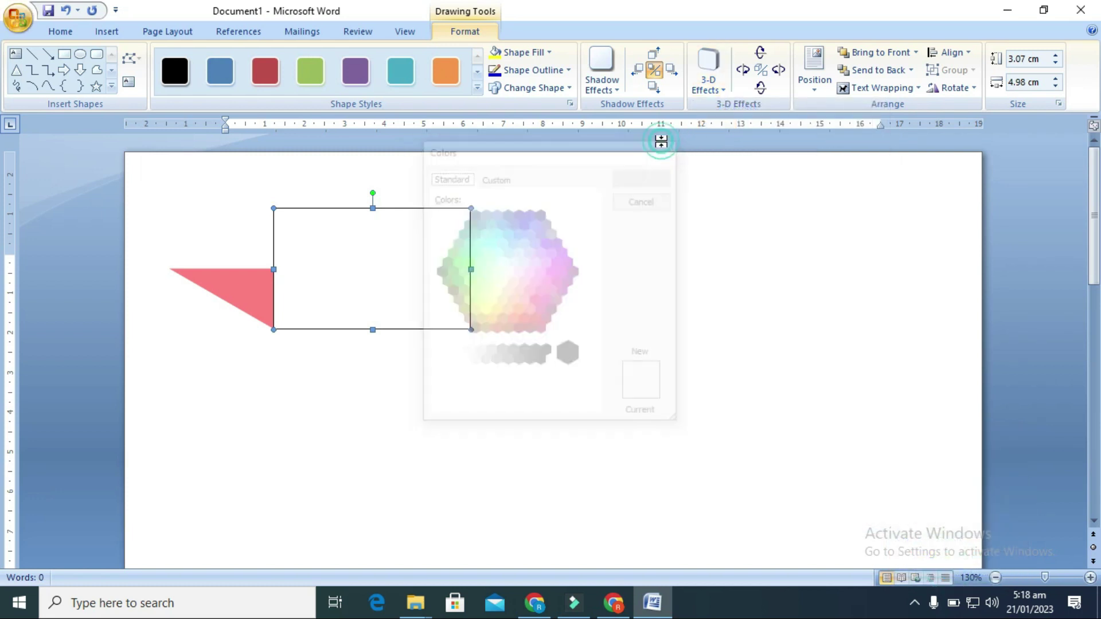
{"action": "left_click", "coordinate": [721, 86]}
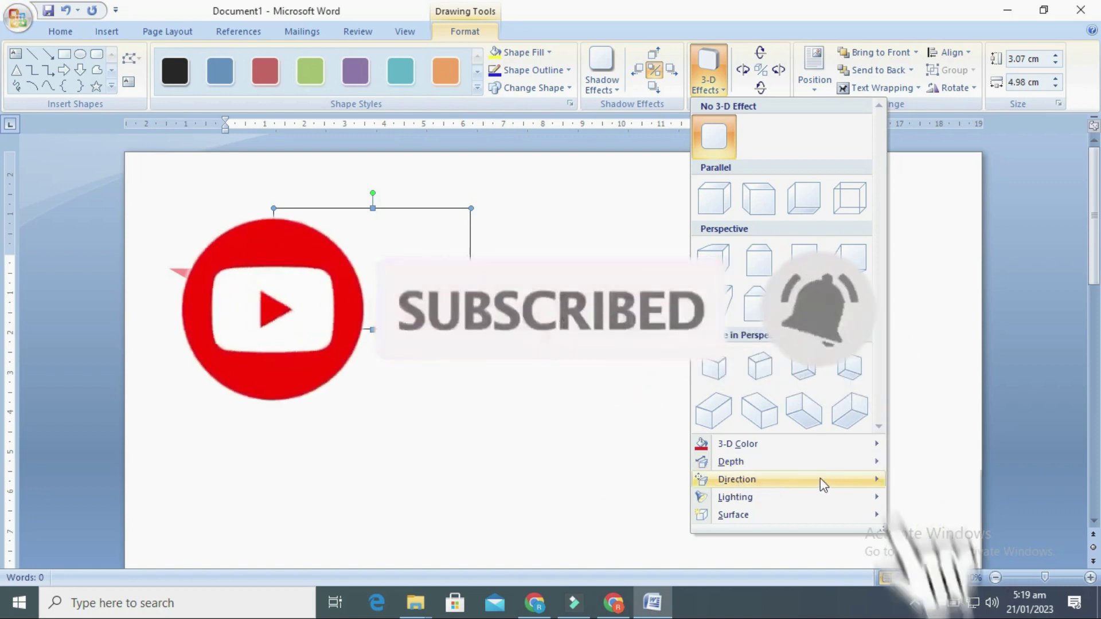
{"action": "mouse_move", "coordinate": [737, 480]}
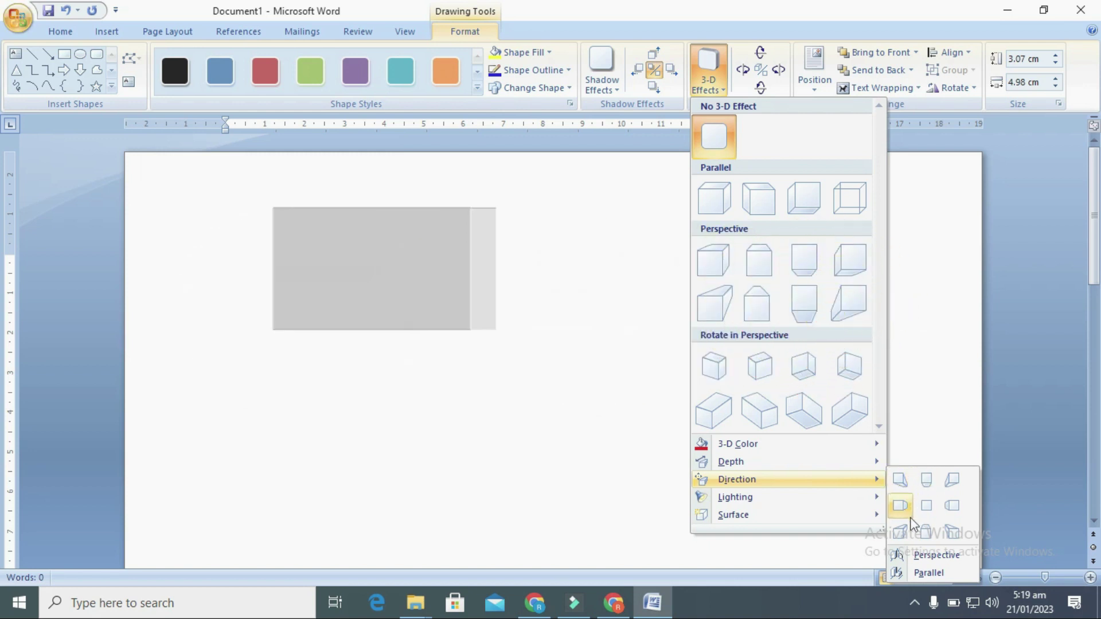
{"action": "left_click", "coordinate": [910, 528]}
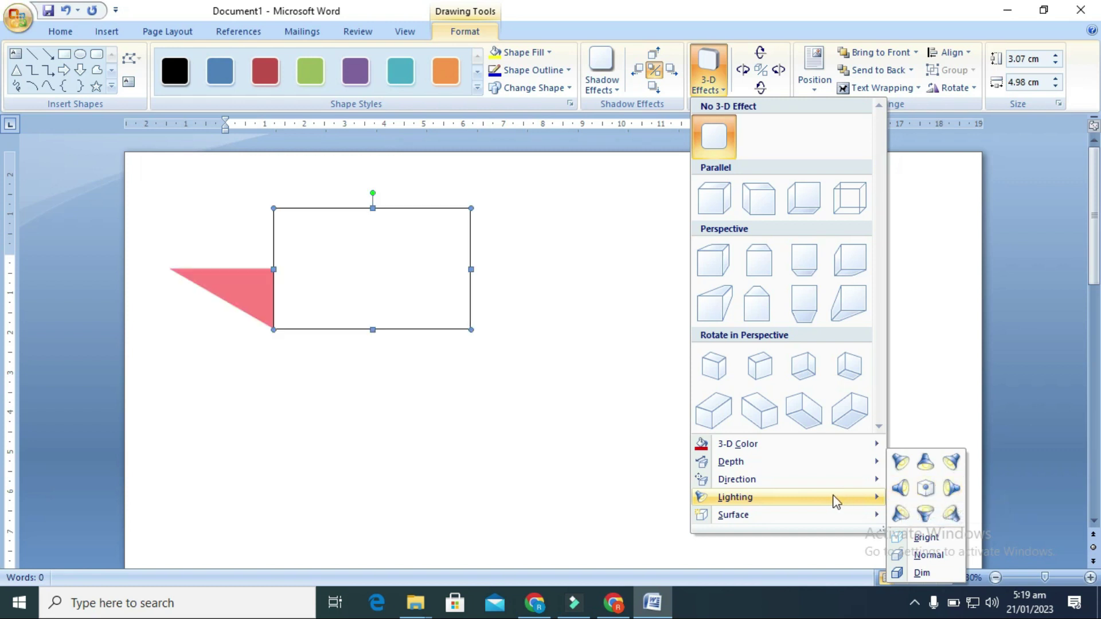
{"action": "mouse_move", "coordinate": [733, 515]}
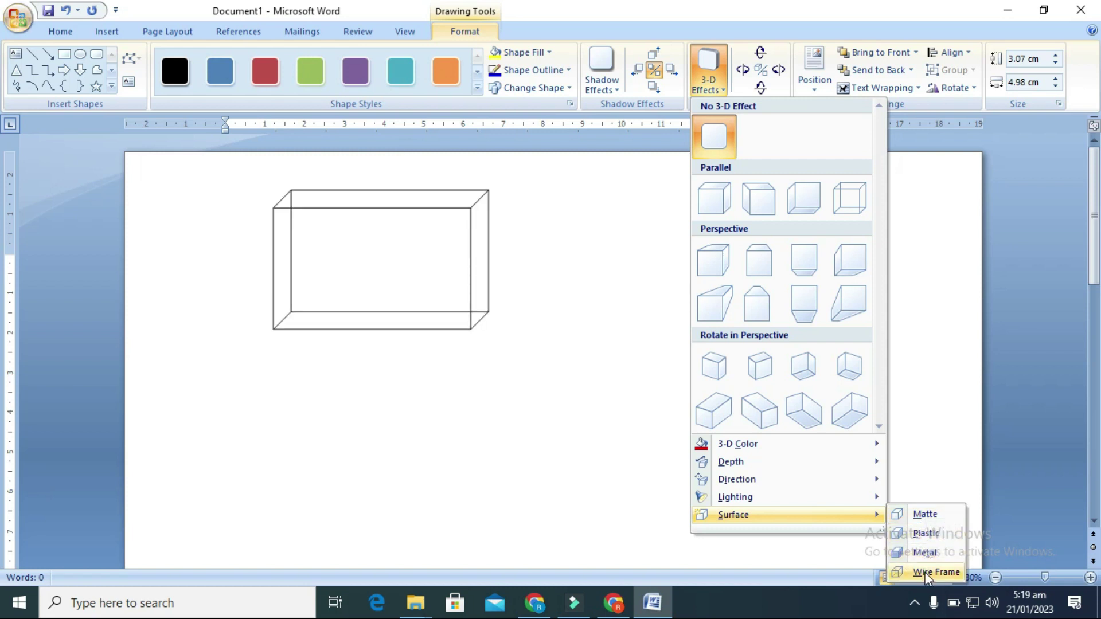
Give the rectangle a perspective 3-D extrusion and tilt it left twice.
{"action": "left_click", "coordinate": [656, 314]}
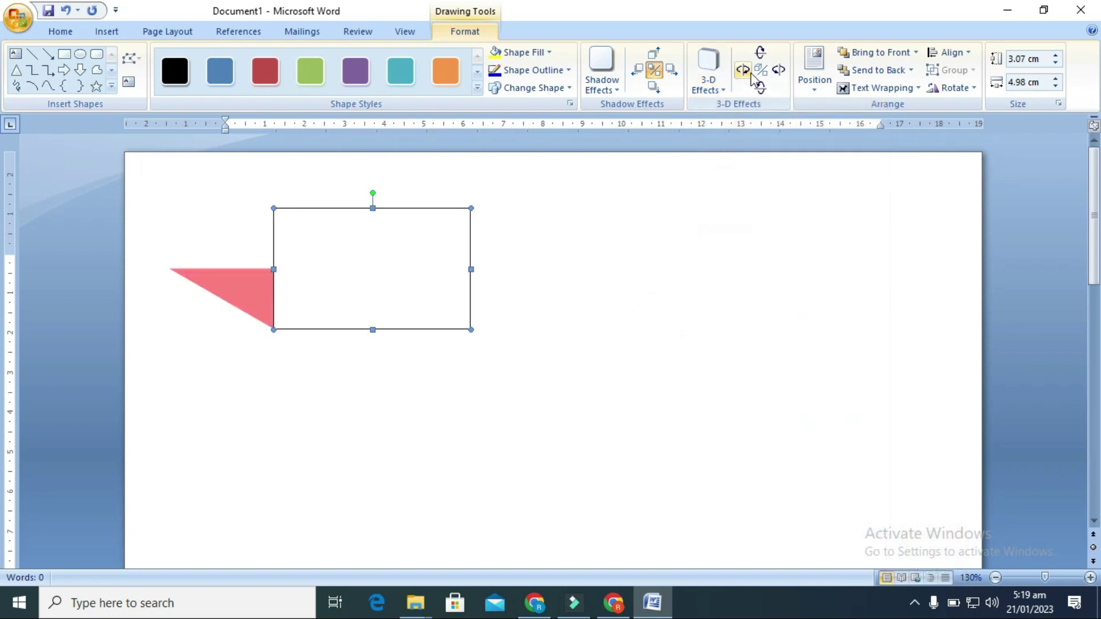
{"action": "left_click", "coordinate": [708, 74]}
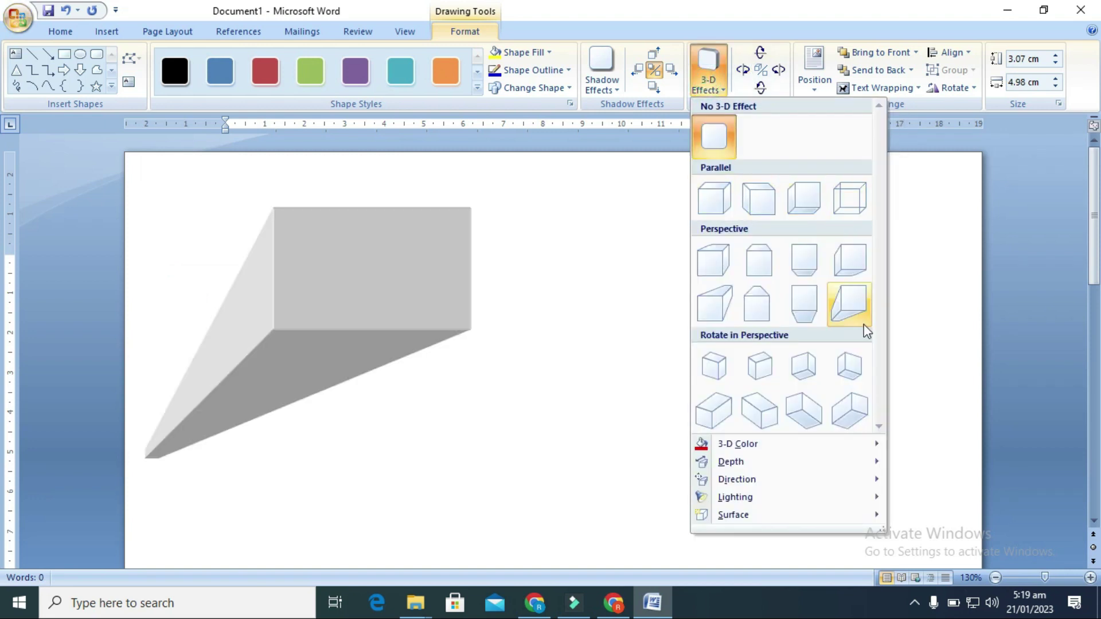
{"action": "left_click", "coordinate": [850, 303]}
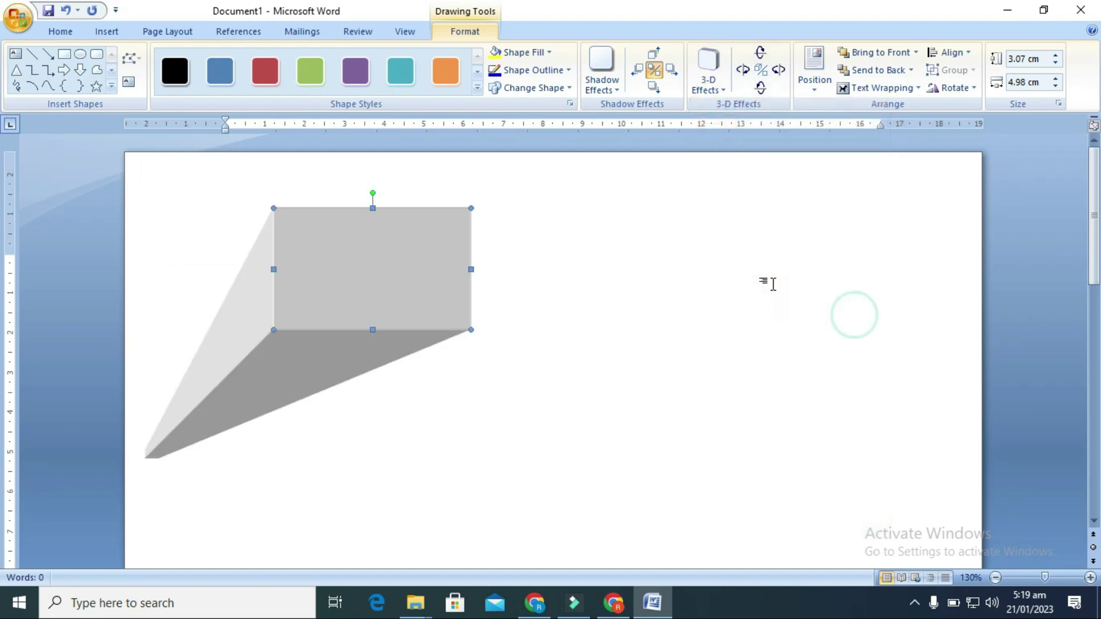
{"action": "left_click", "coordinate": [780, 70]}
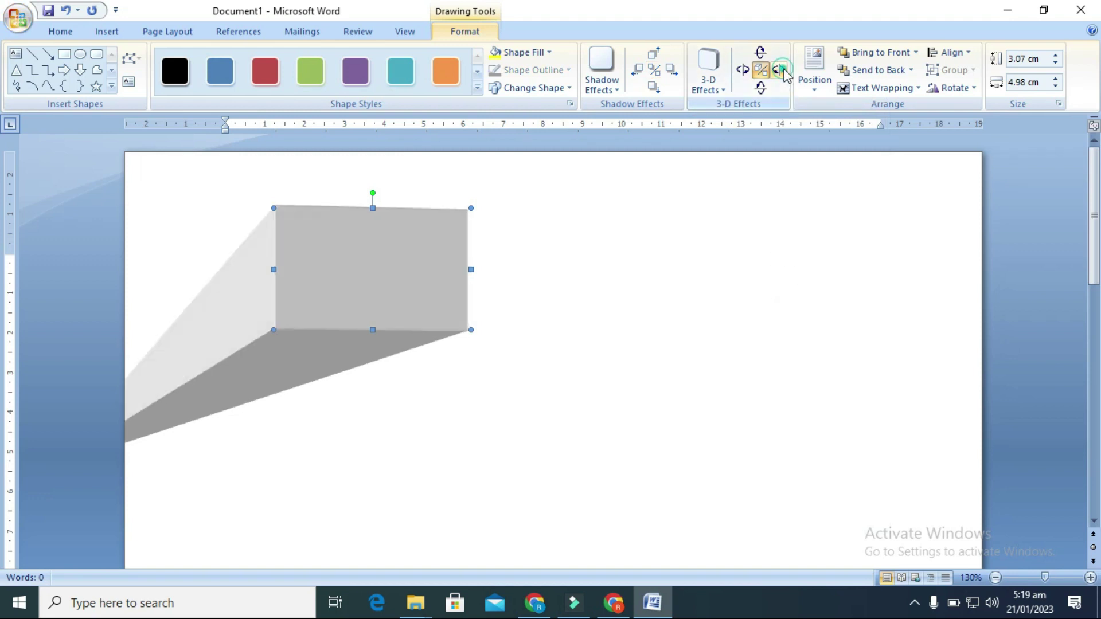
{"action": "left_click", "coordinate": [742, 70]}
{"action": "left_click", "coordinate": [742, 69]}
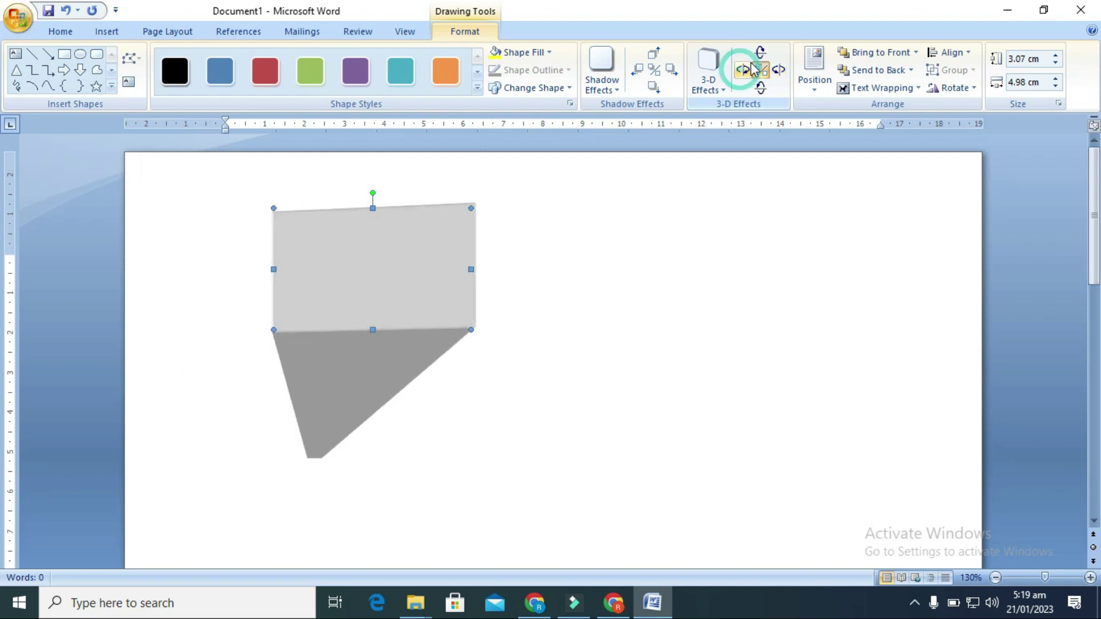
Tilt the extrusion up and down repeatedly until it stretches far down the page.
{"action": "left_click", "coordinate": [759, 54]}
{"action": "left_click", "coordinate": [759, 53]}
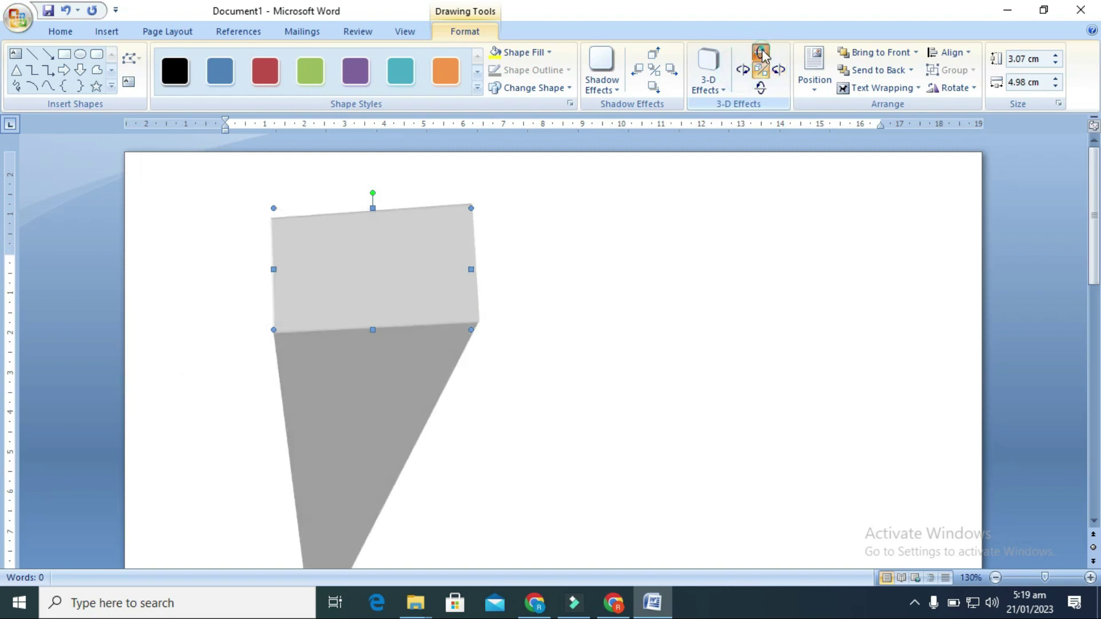
{"action": "left_click", "coordinate": [762, 89]}
{"action": "left_click", "coordinate": [762, 89]}
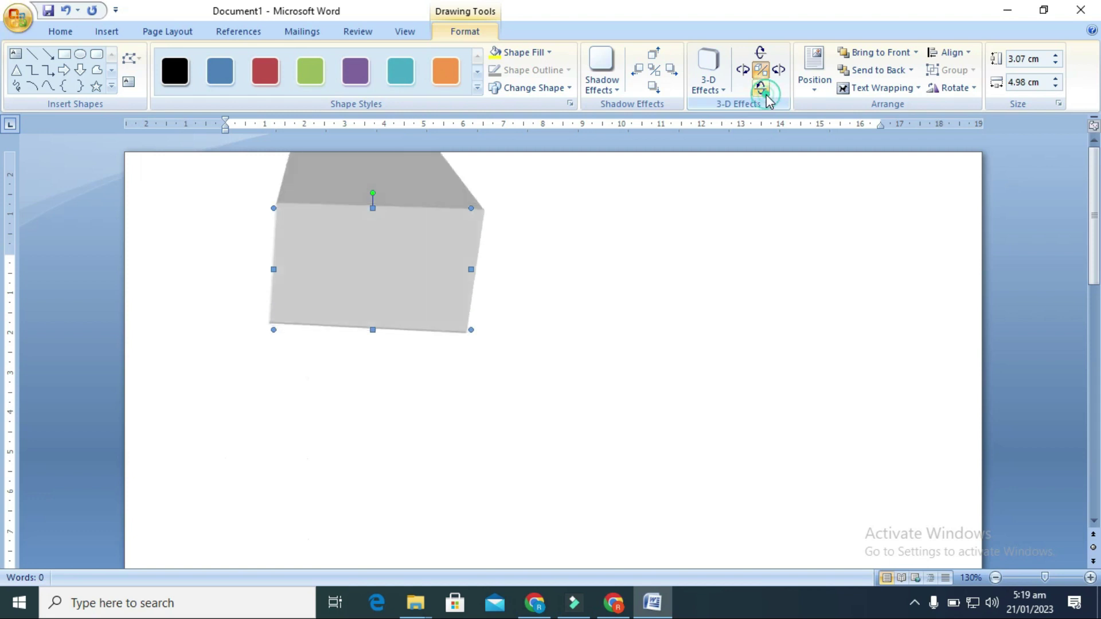
{"action": "left_click", "coordinate": [761, 89]}
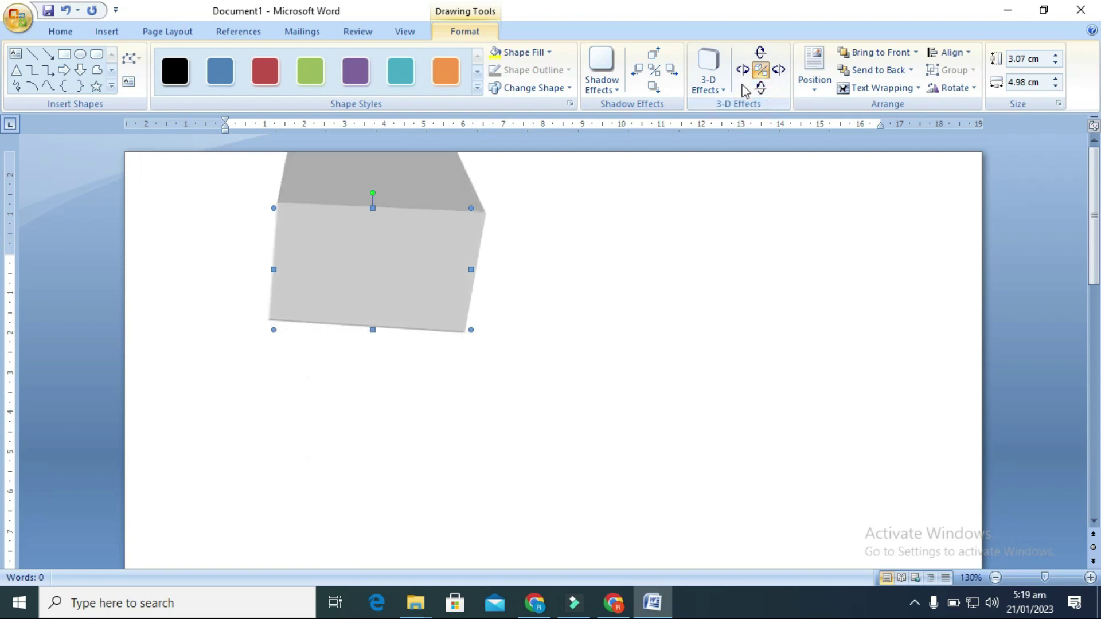
{"action": "left_click", "coordinate": [744, 70]}
{"action": "left_click", "coordinate": [760, 89]}
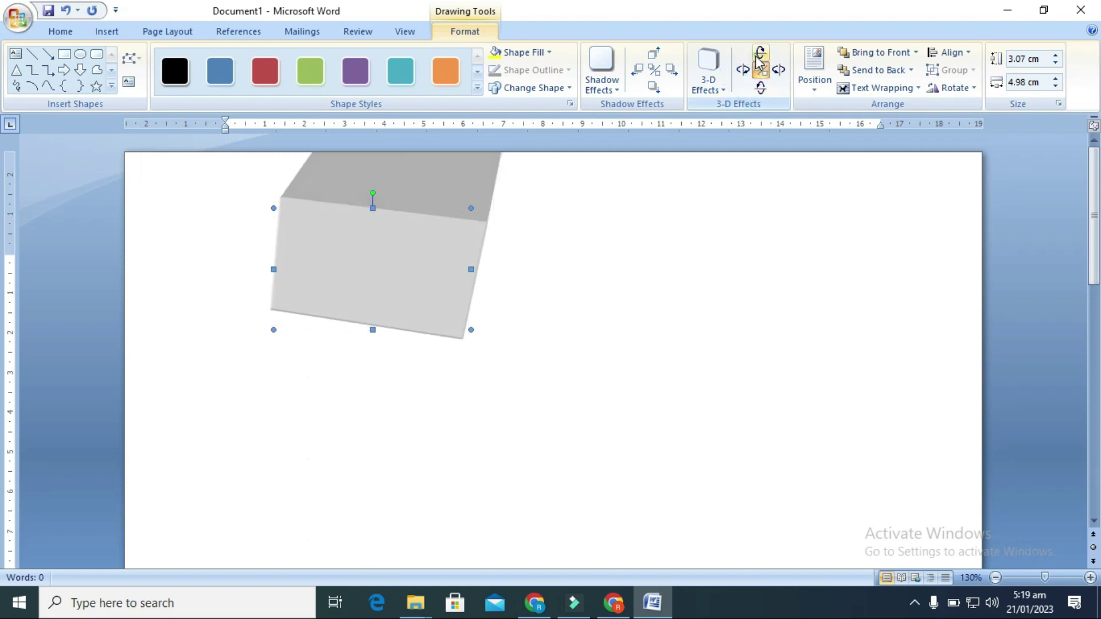
{"action": "left_click", "coordinate": [760, 57]}
{"action": "left_click", "coordinate": [760, 57]}
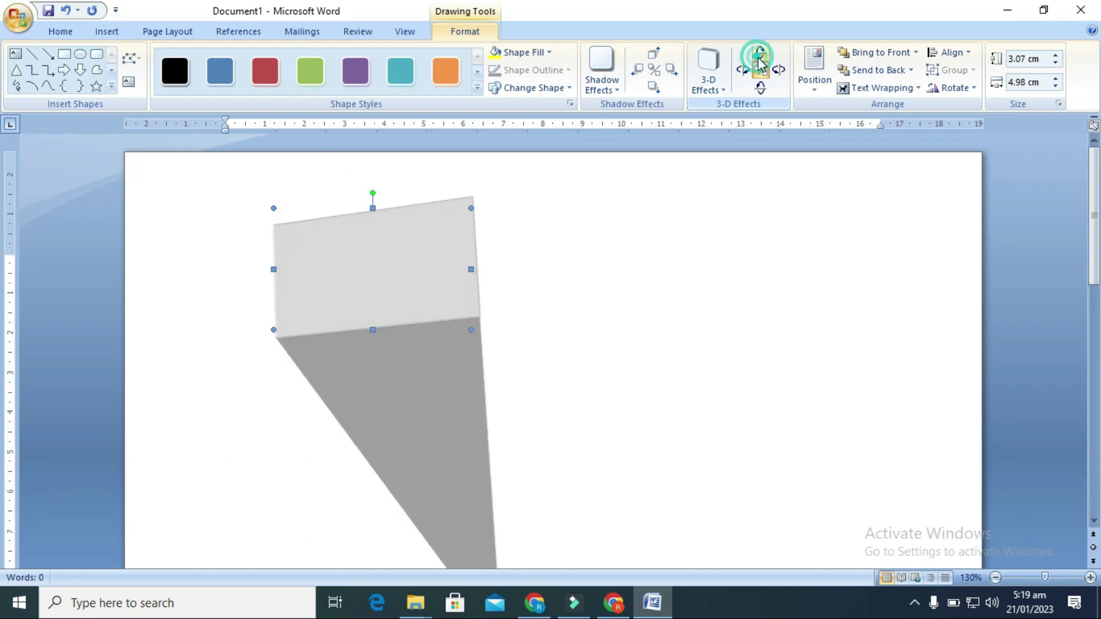
{"action": "left_click", "coordinate": [760, 57]}
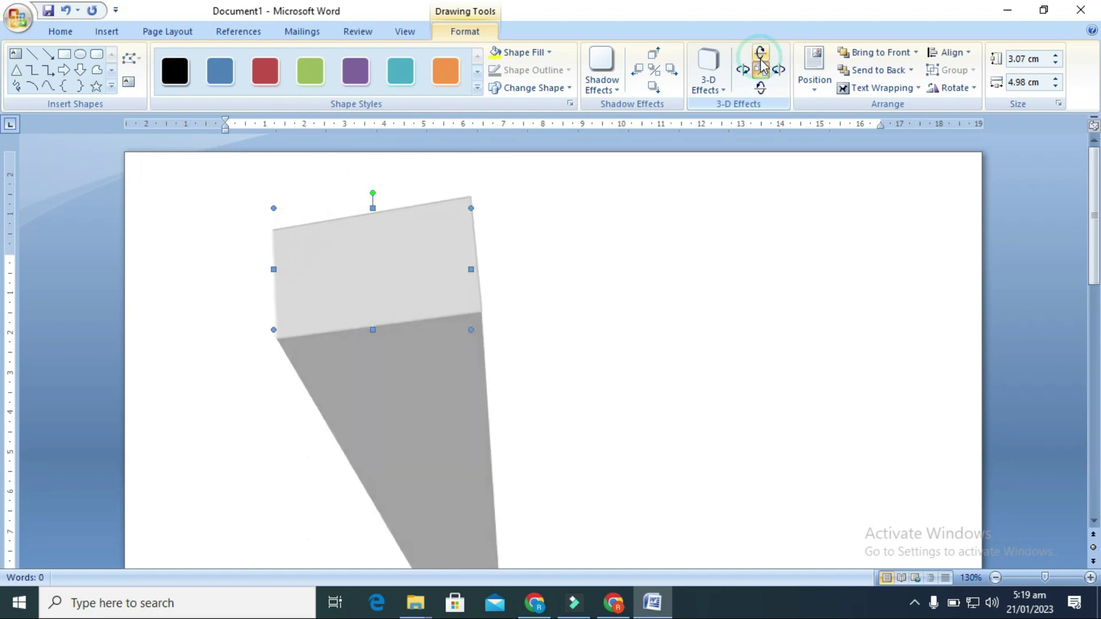
Open and close the Position gallery, leaving the rectangle's placement unchanged.
{"action": "left_click", "coordinate": [826, 85]}
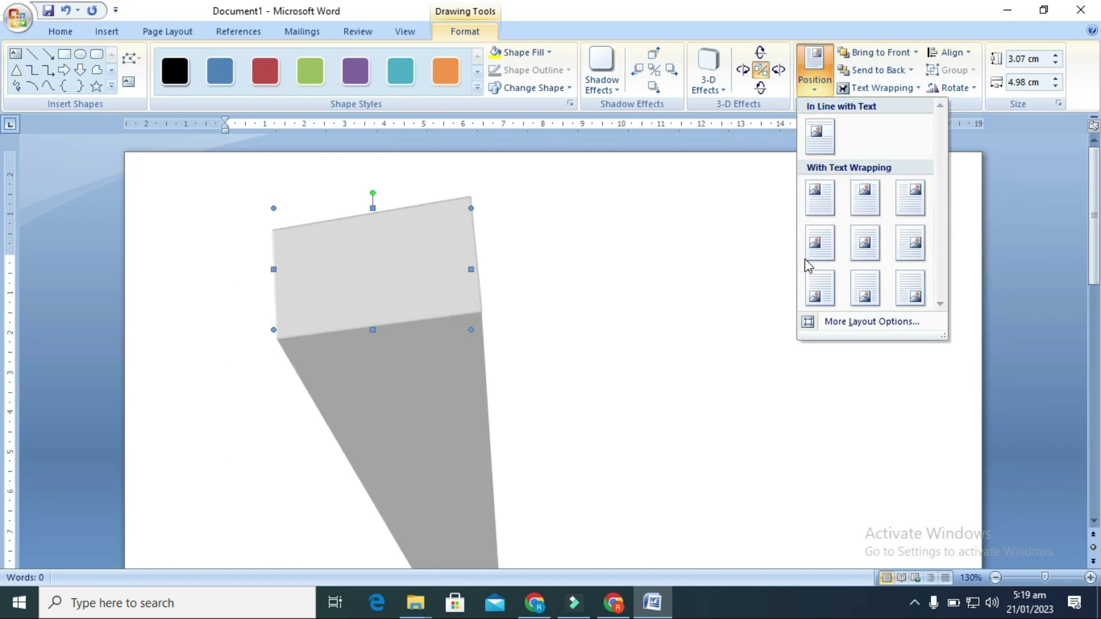
{"action": "left_click", "coordinate": [778, 280]}
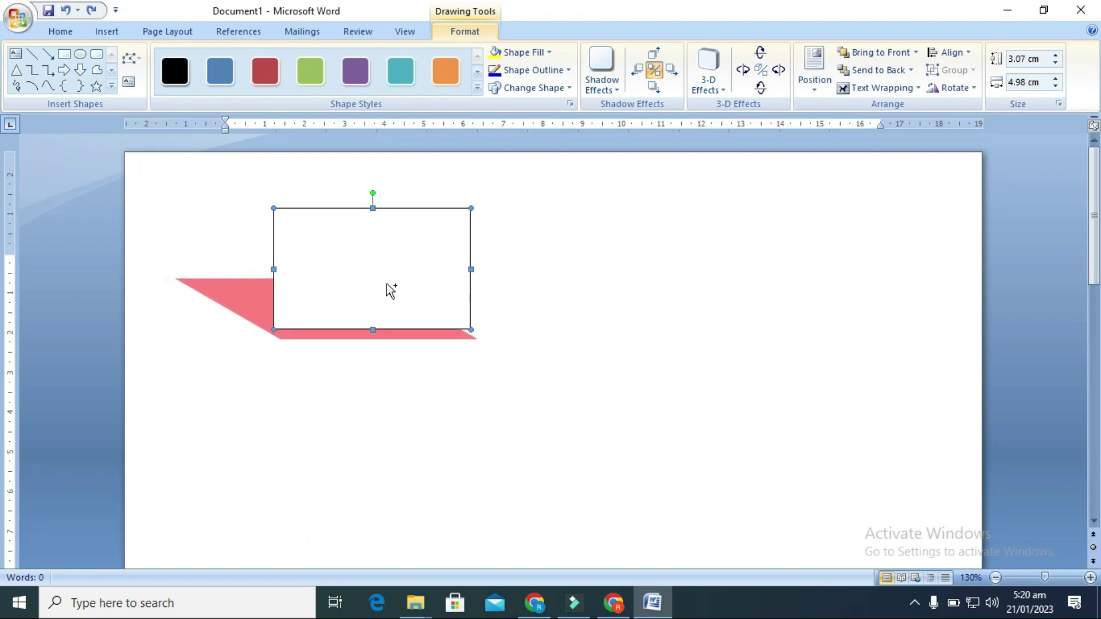
Fill the rectangle purple and draw a black oval over its lower corner.
{"action": "left_click", "coordinate": [360, 71]}
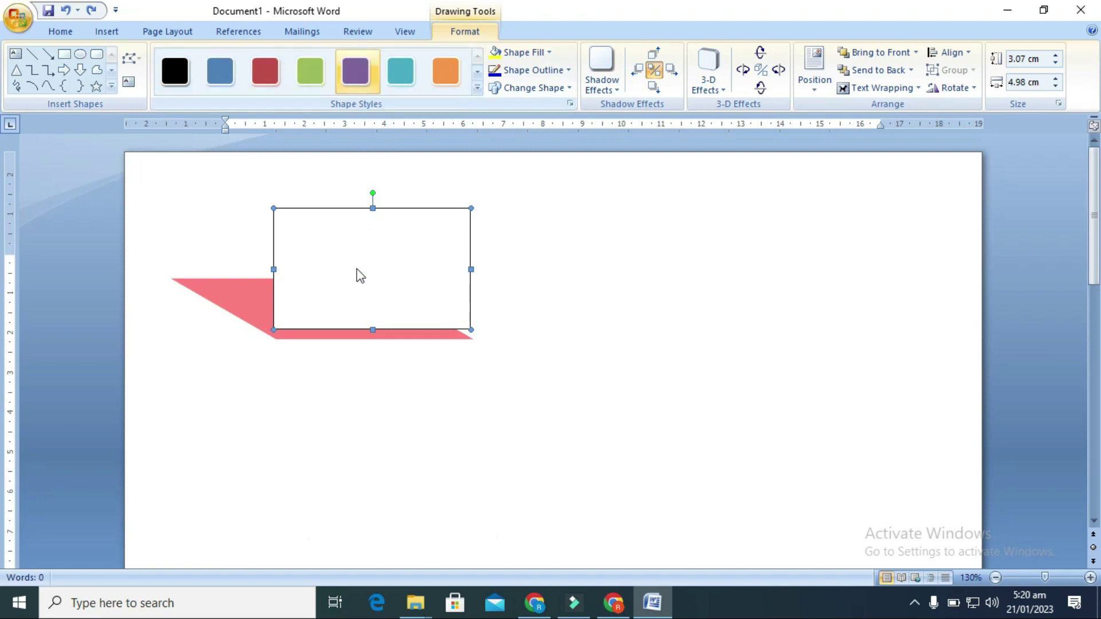
{"action": "left_click", "coordinate": [81, 55]}
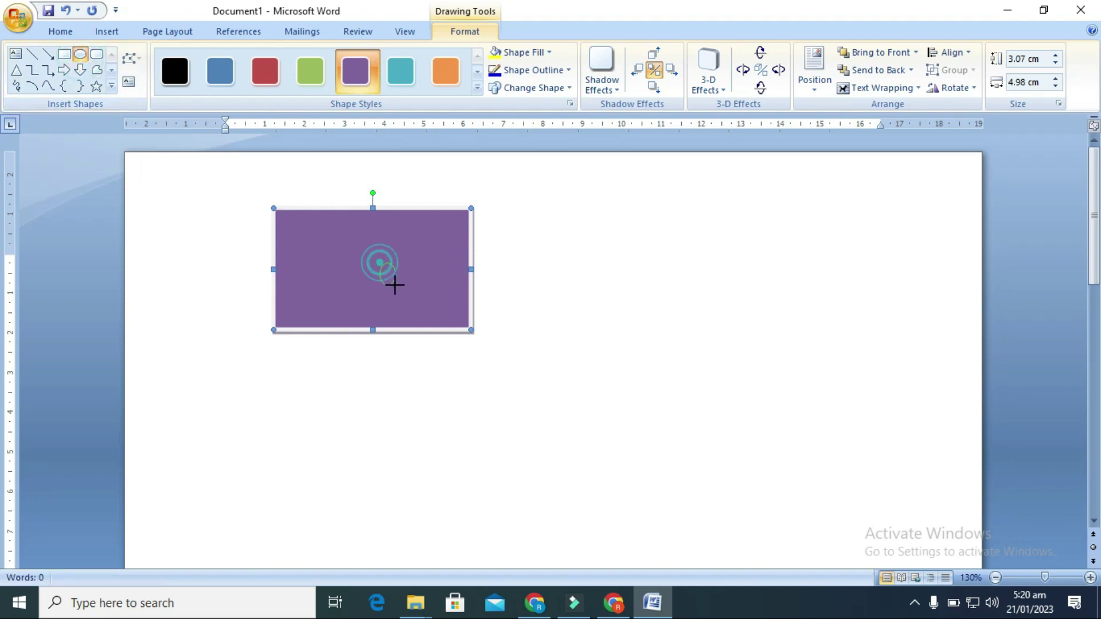
{"action": "mouse_move", "coordinate": [380, 262]}
{"action": "left_mouse_down"}
{"action": "mouse_move", "coordinate": [529, 320]}
{"action": "mouse_move", "coordinate": [527, 387]}
{"action": "left_mouse_up"}
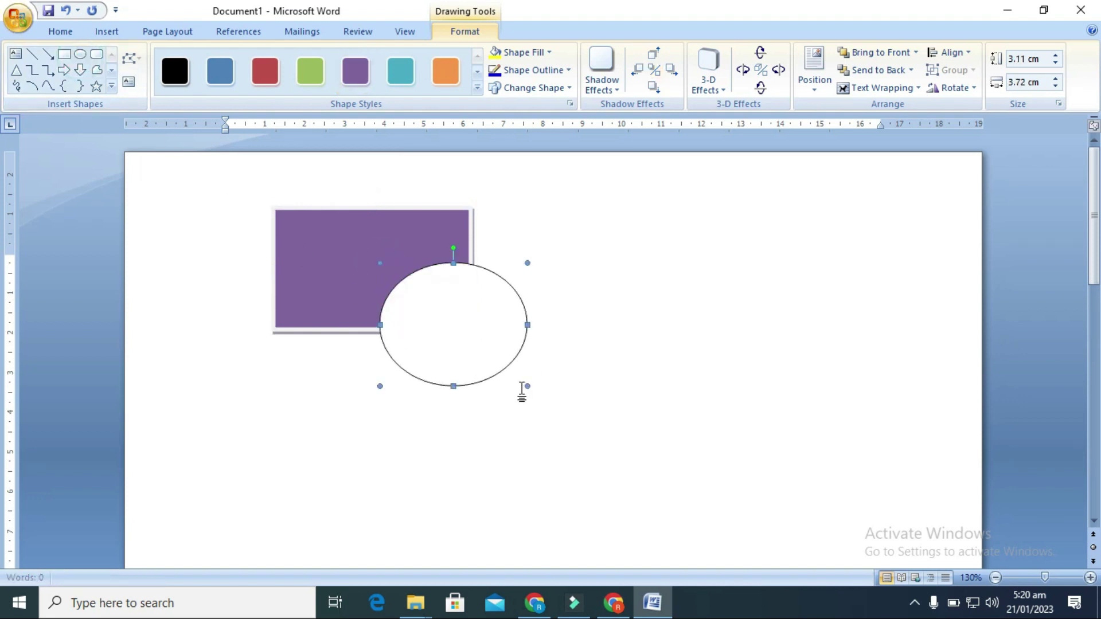
{"action": "left_click", "coordinate": [174, 70]}
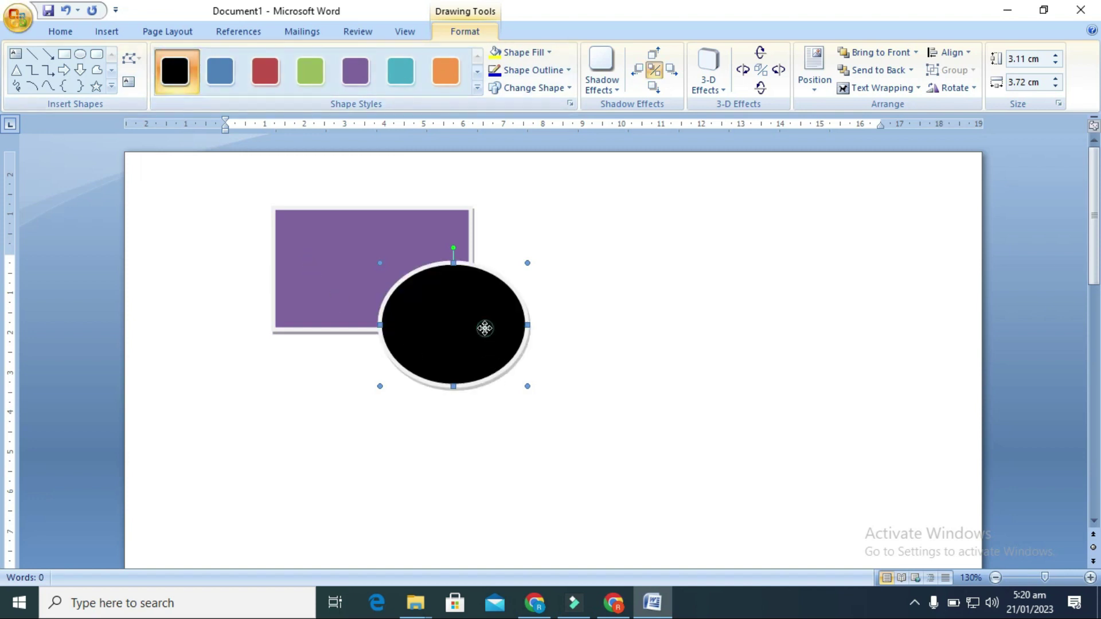
Move the oval up onto the rectangle and send it to the back.
{"action": "left_click_drag", "start_coordinate": [478, 326], "coordinate": [471, 285]}
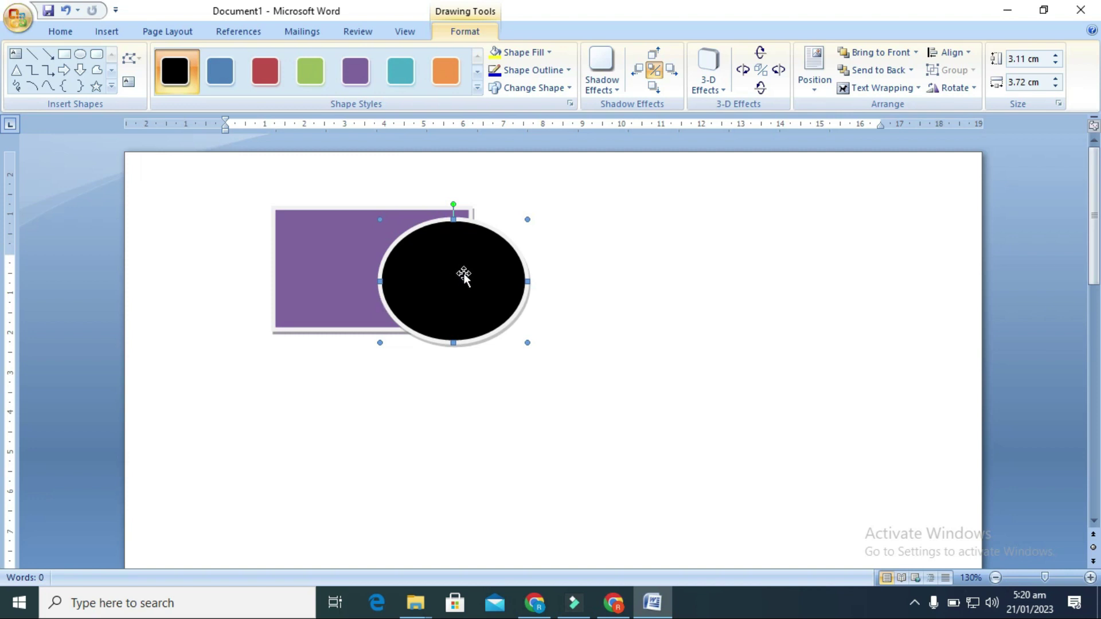
{"action": "left_click", "coordinate": [464, 272]}
{"action": "left_click", "coordinate": [880, 70]}
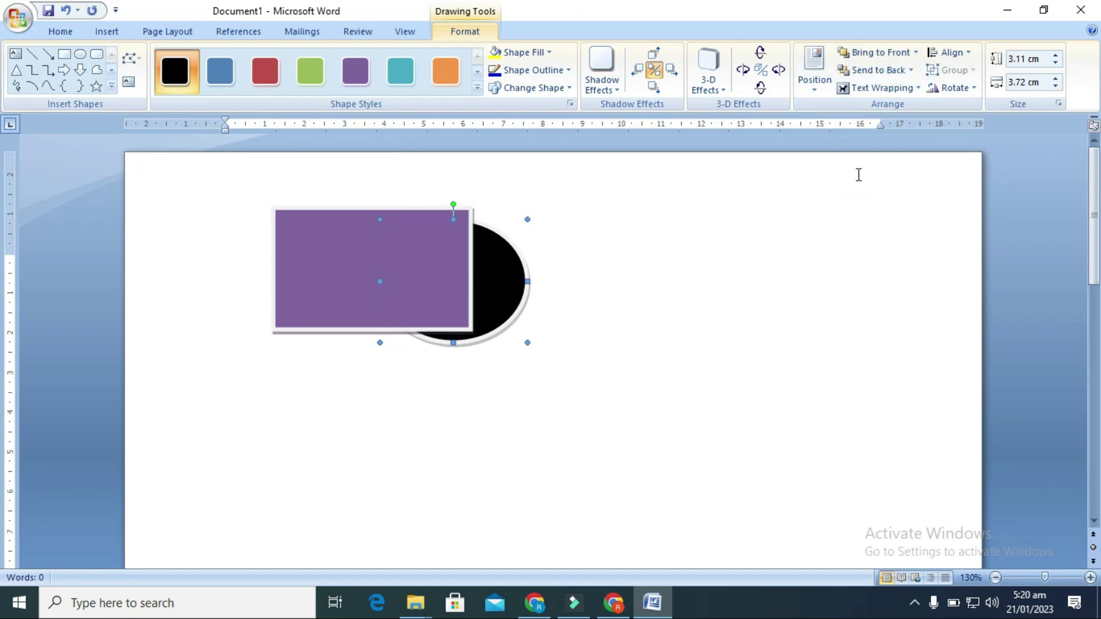
Bring the black oval to the front and set its wrapping to Behind Text.
{"action": "left_click", "coordinate": [879, 53]}
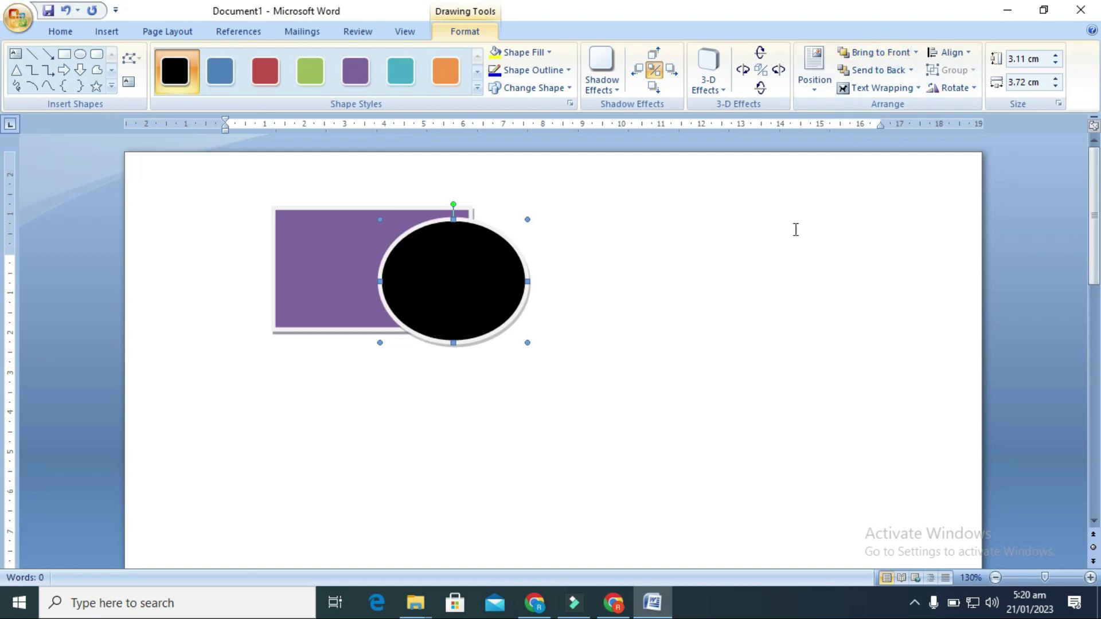
{"action": "left_click", "coordinate": [910, 88]}
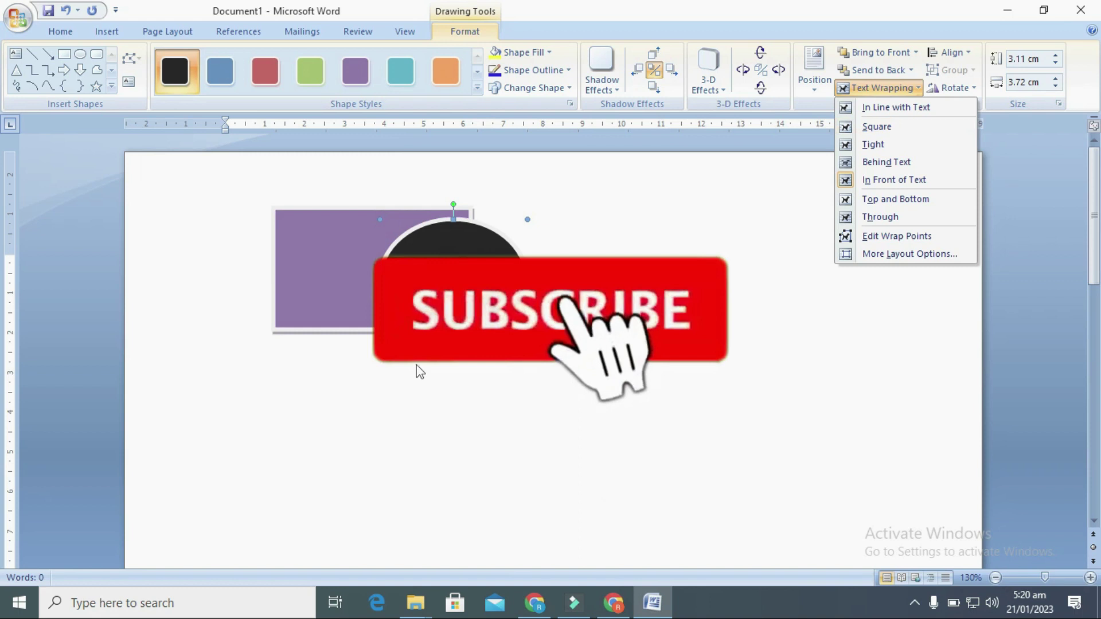
{"action": "left_click", "coordinate": [851, 290]}
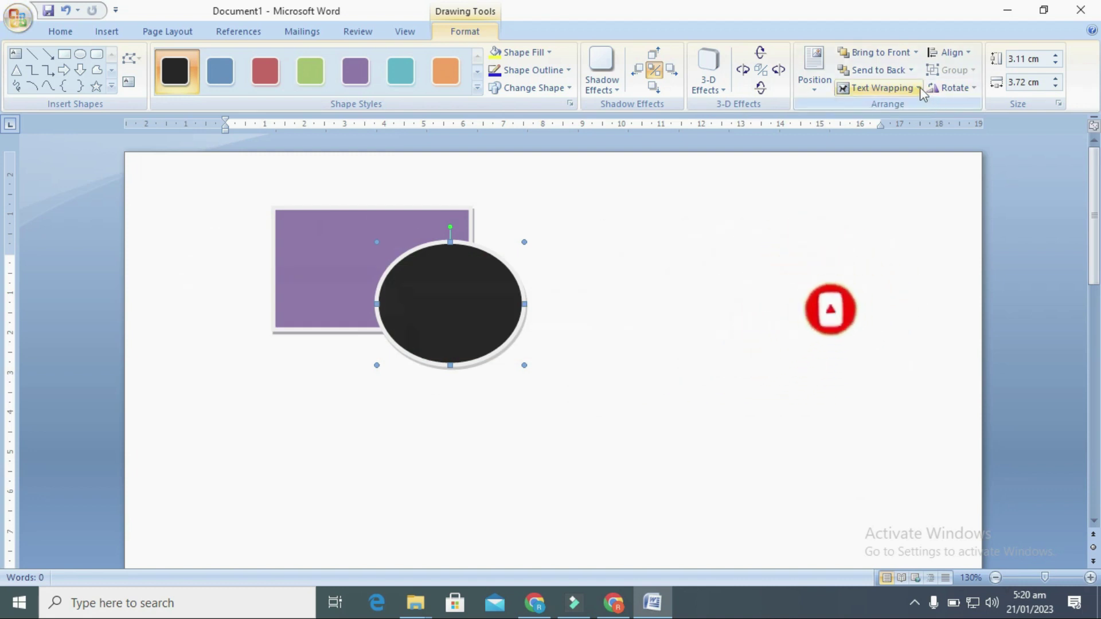
{"action": "left_click", "coordinate": [882, 88]}
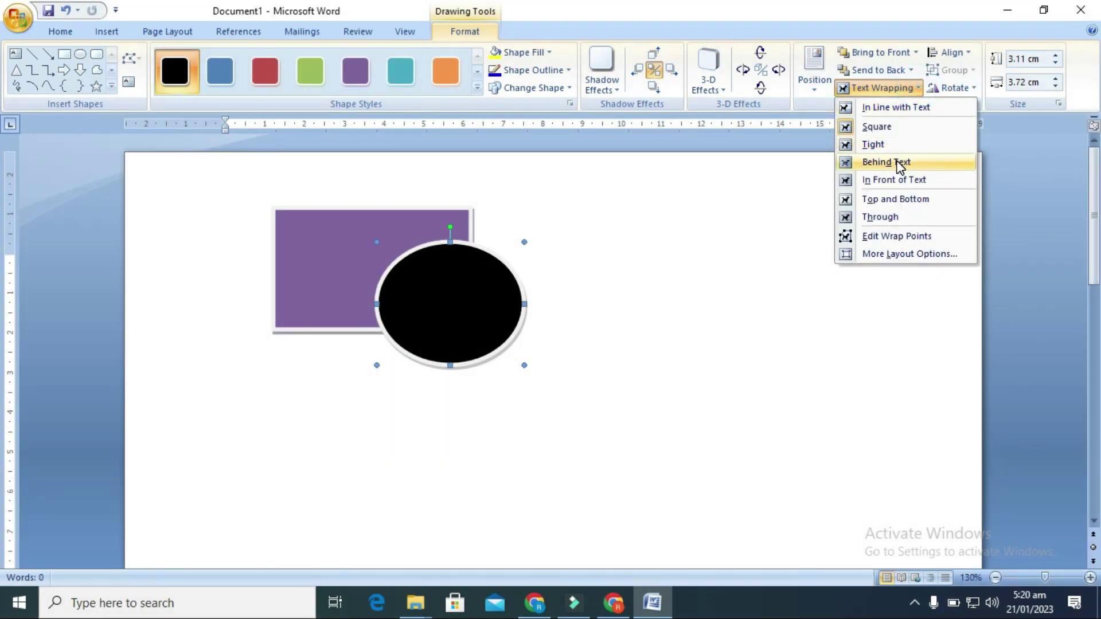
{"action": "left_click", "coordinate": [208, 211]}
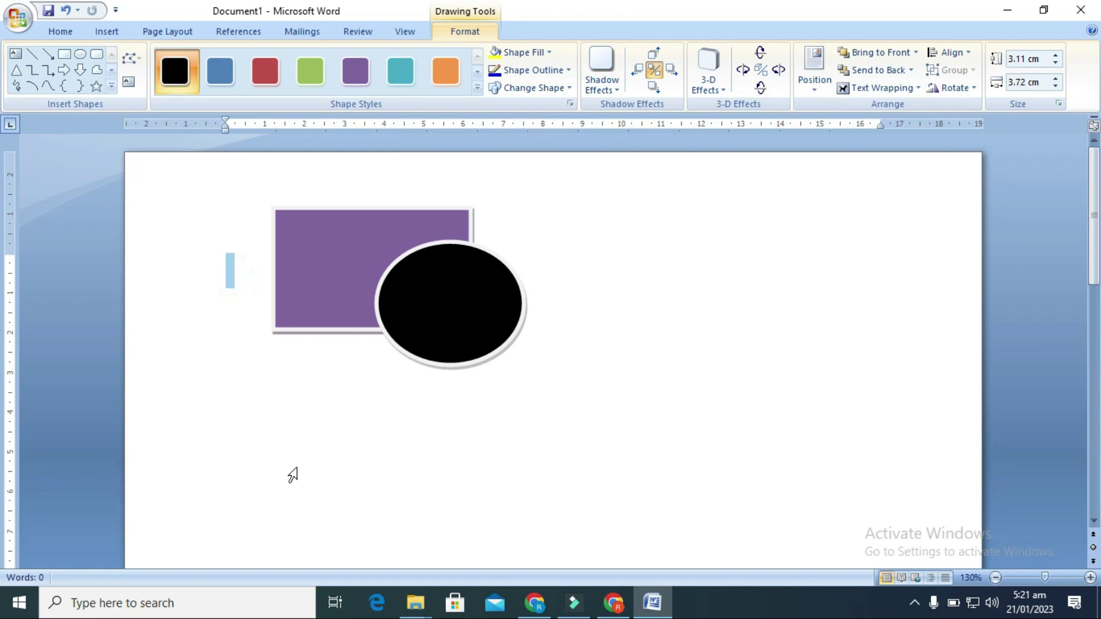
Enter =rand() below the shapes to insert three placeholder paragraphs.
{"action": "left_click", "coordinate": [558, 341]}
{"action": "left_click", "coordinate": [227, 274]}
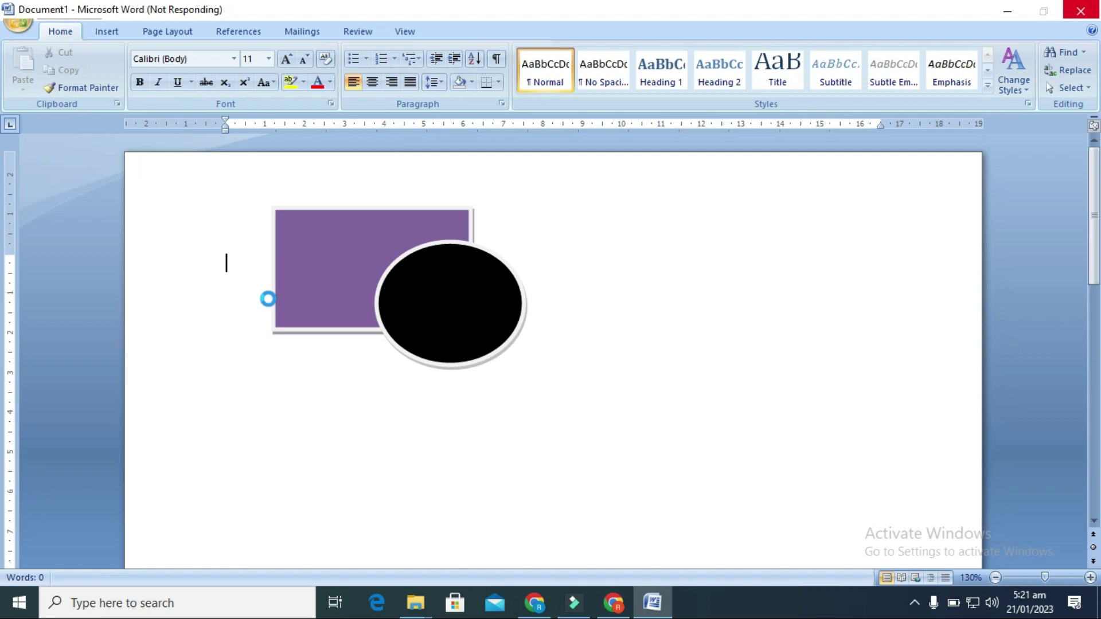
{"action": "type", "text": "=rand"}
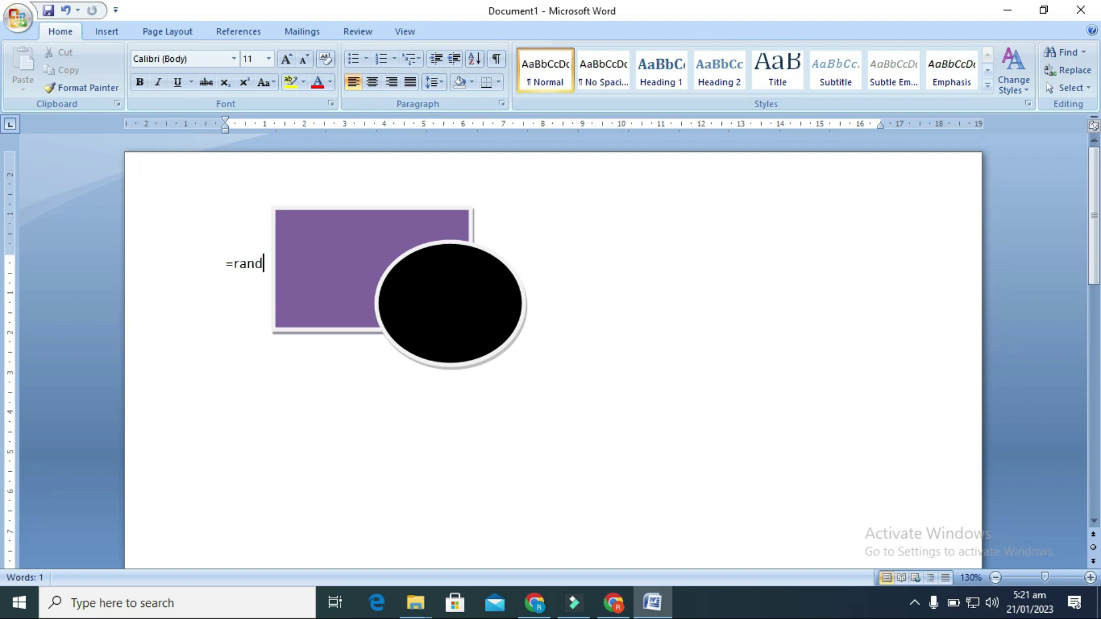
{"action": "type", "text": "()"}
{"action": "key", "text": "Return"}
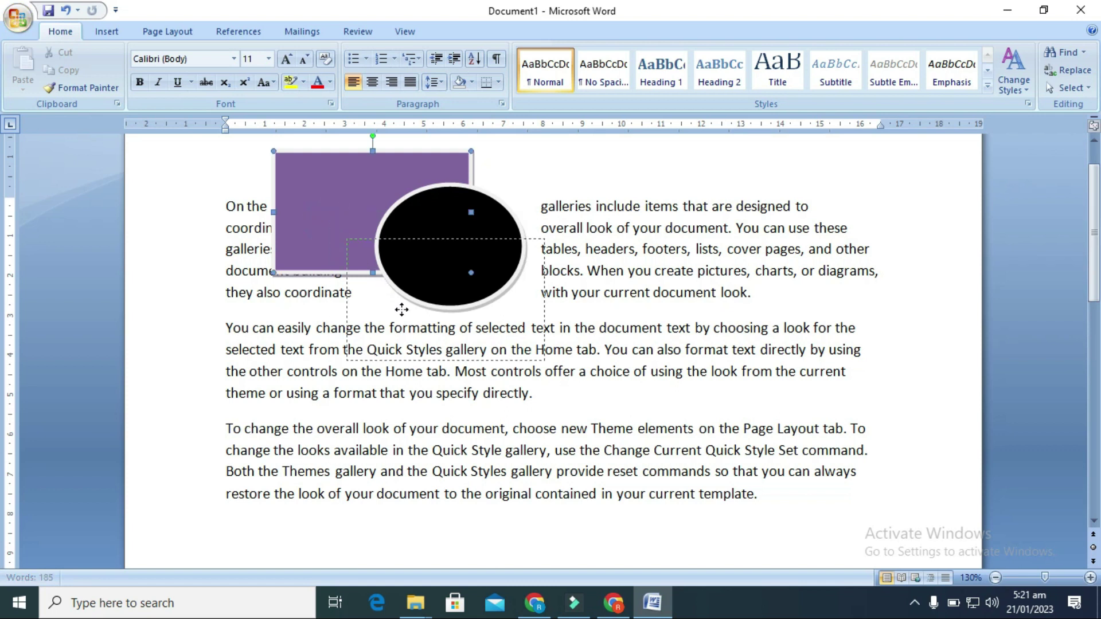
Move the purple rectangle down-right into the text and set it Behind Text.
{"action": "left_click_drag", "start_coordinate": [331, 222], "coordinate": [402, 311]}
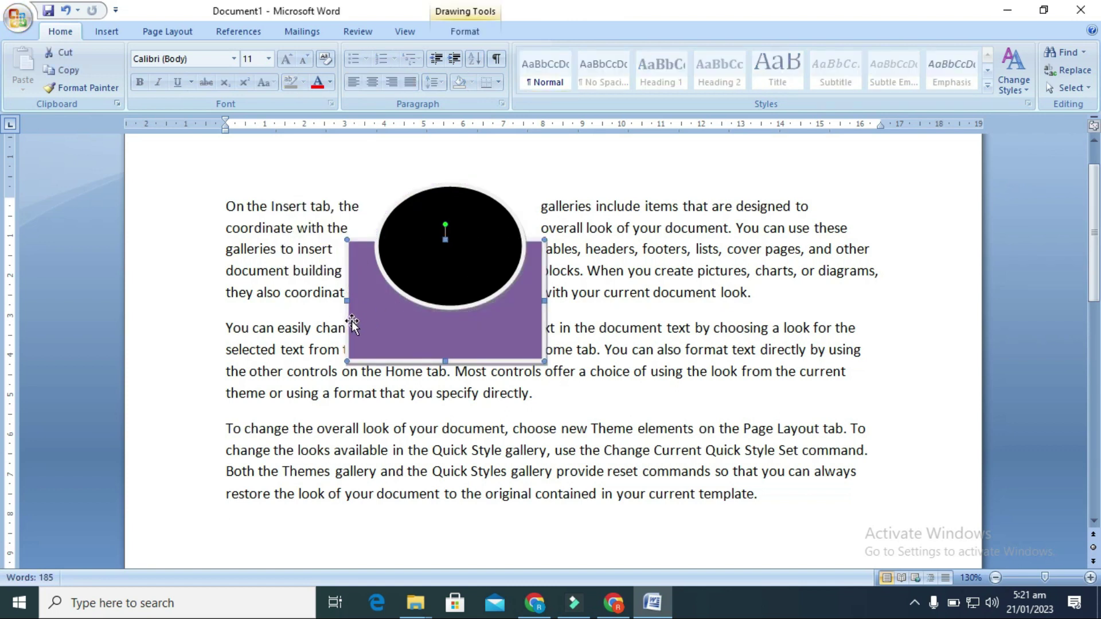
{"action": "left_click", "coordinate": [464, 31]}
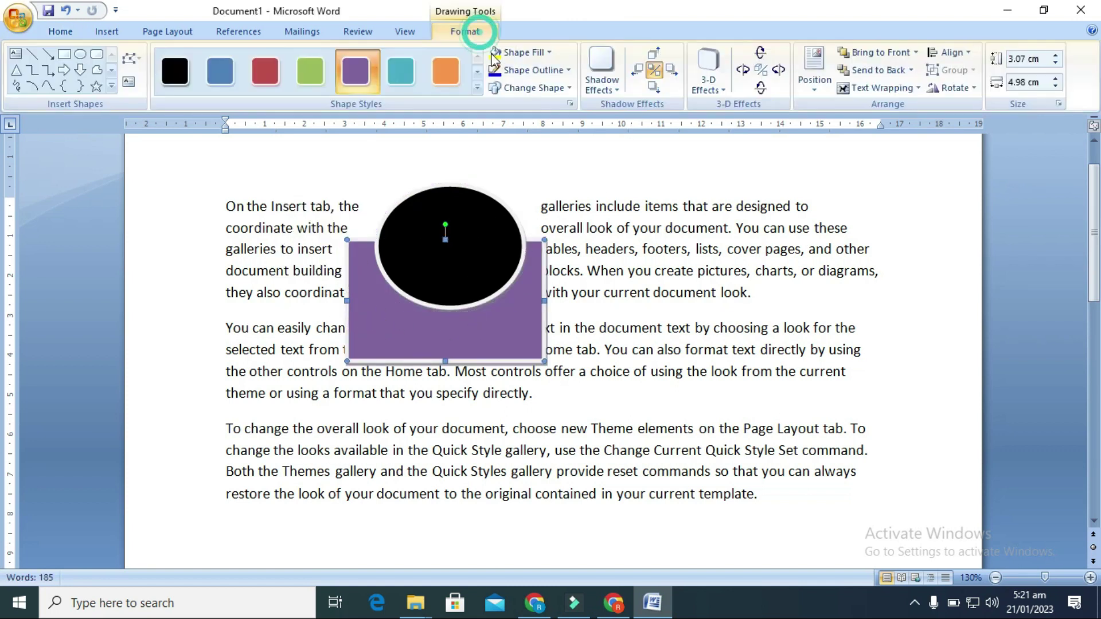
{"action": "left_click", "coordinate": [905, 88]}
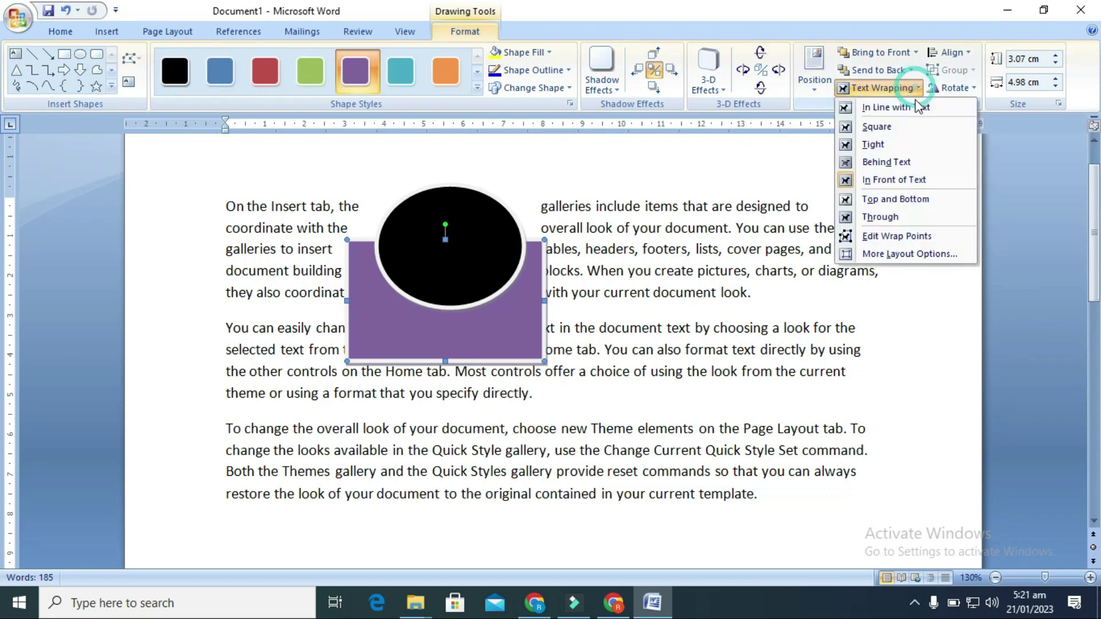
{"action": "left_click", "coordinate": [915, 162]}
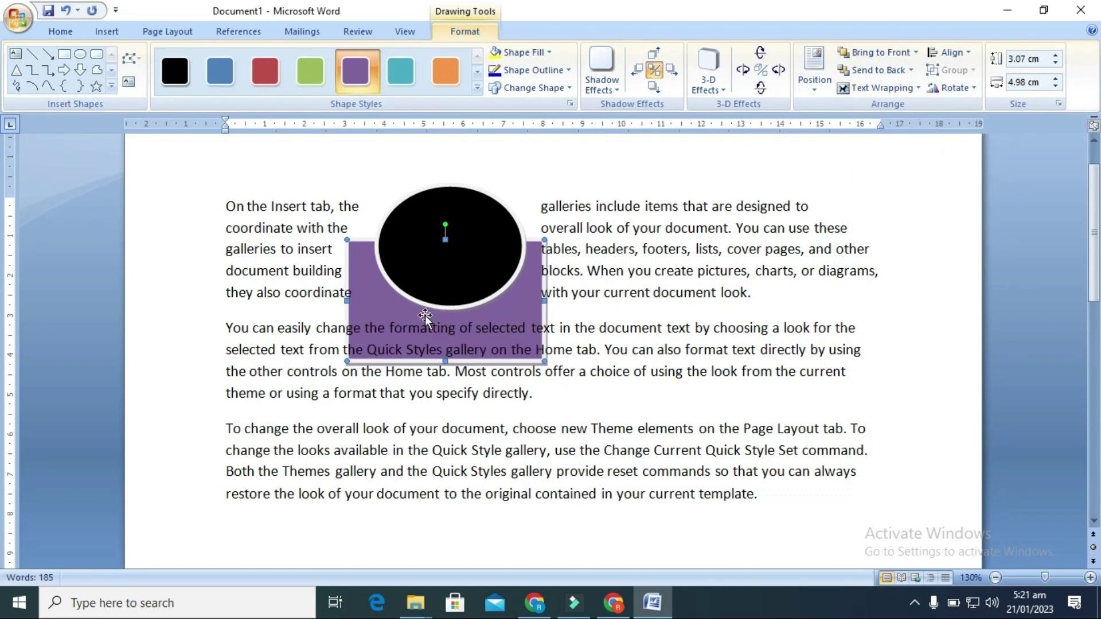
Set the black oval's wrapping to Behind Text, then to In Front of Text.
{"action": "left_click", "coordinate": [436, 250]}
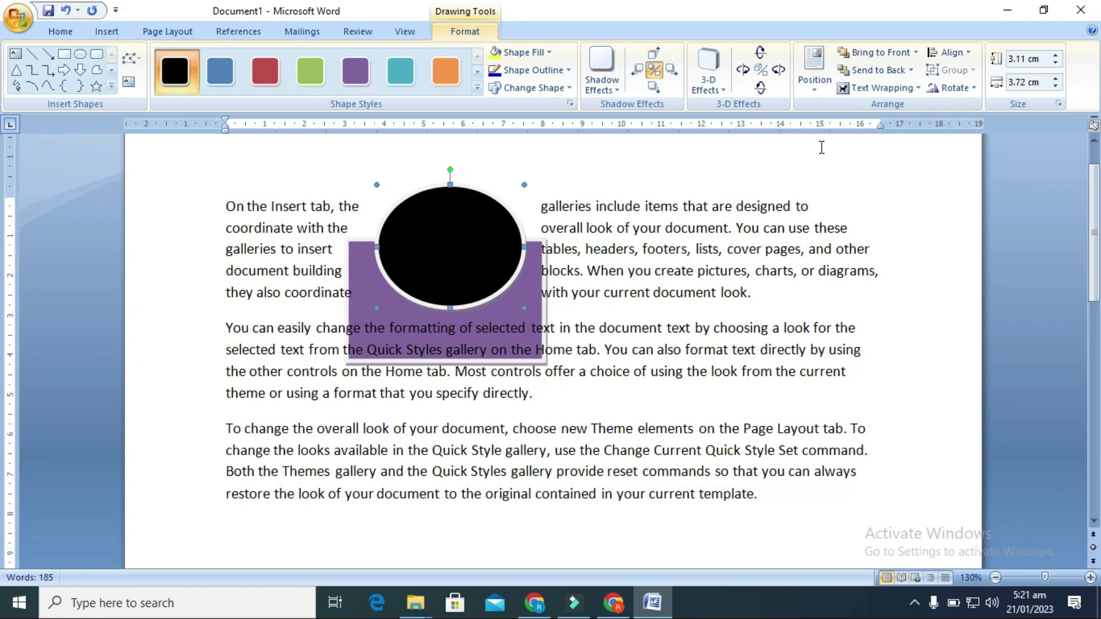
{"action": "left_click", "coordinate": [919, 89]}
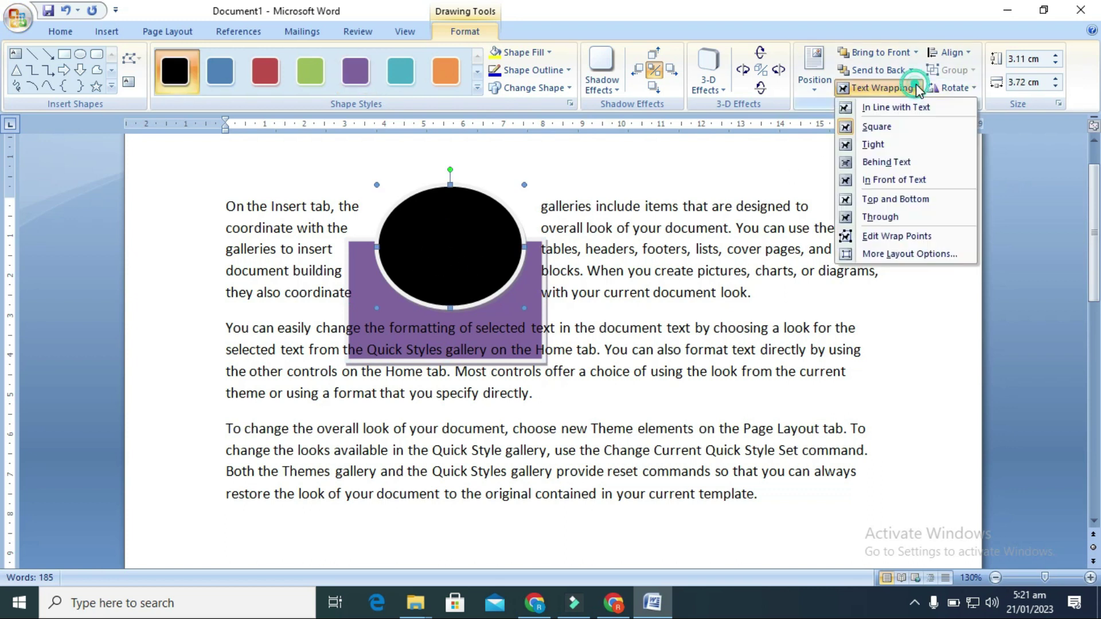
{"action": "left_click", "coordinate": [899, 162]}
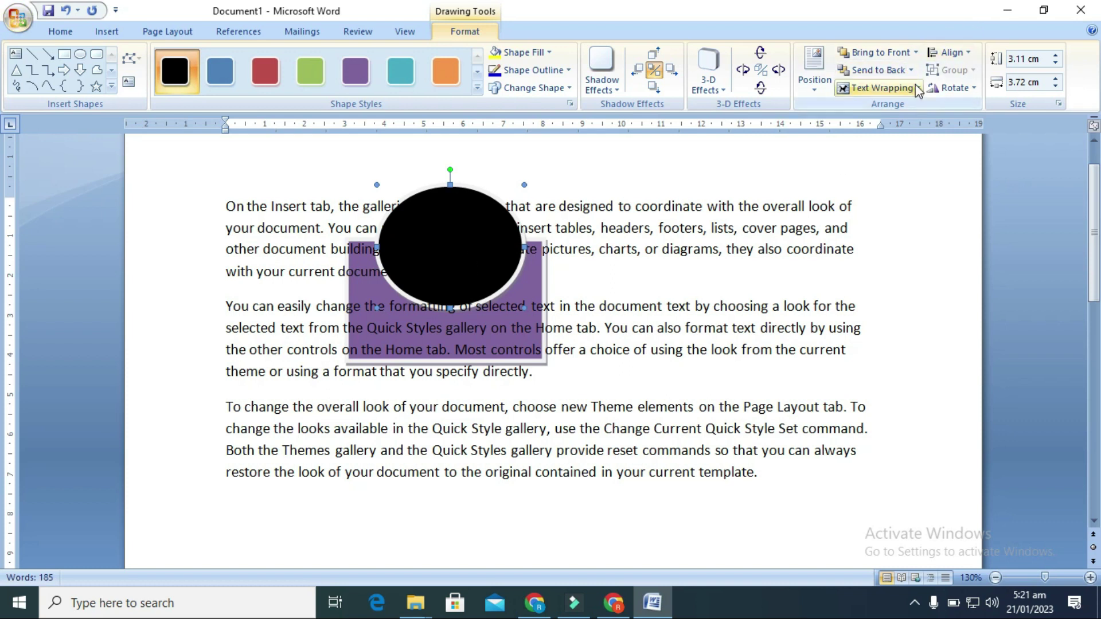
{"action": "left_click", "coordinate": [881, 88]}
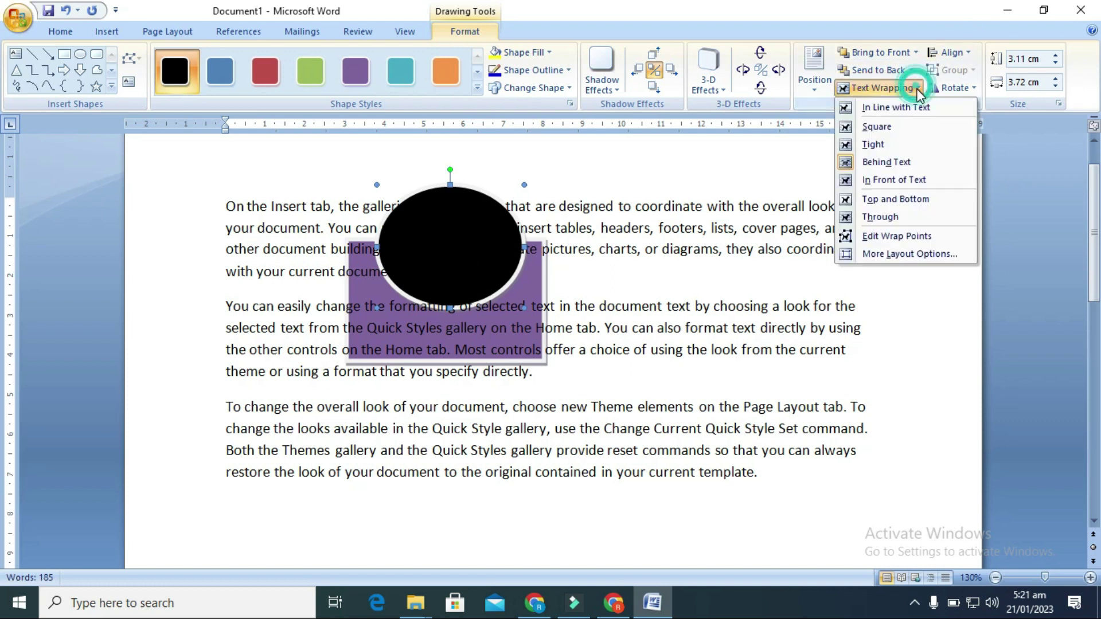
{"action": "left_click", "coordinate": [907, 180]}
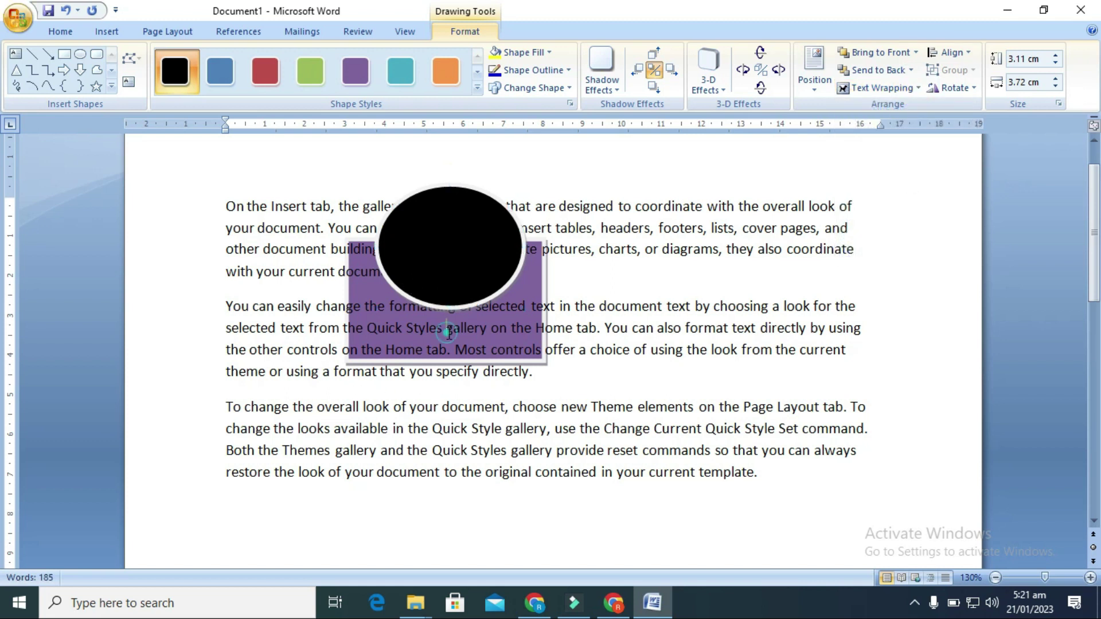
Set the purple rectangle's wrapping to In Front of Text.
{"action": "left_click", "coordinate": [446, 333]}
{"action": "left_click", "coordinate": [509, 337]}
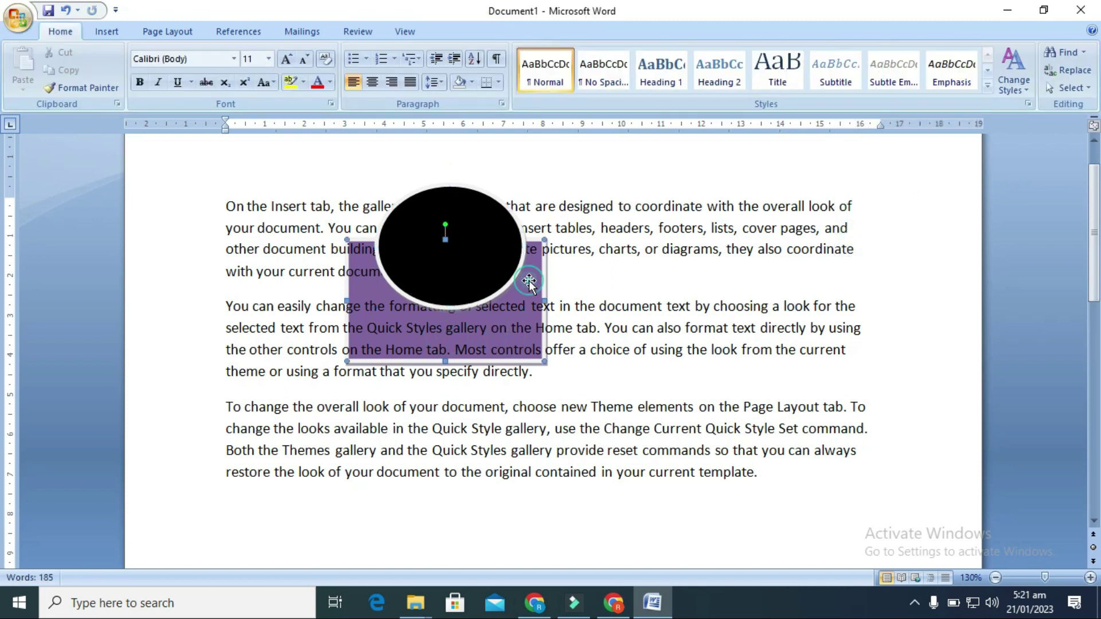
{"action": "left_click", "coordinate": [528, 294]}
{"action": "left_click", "coordinate": [465, 31]}
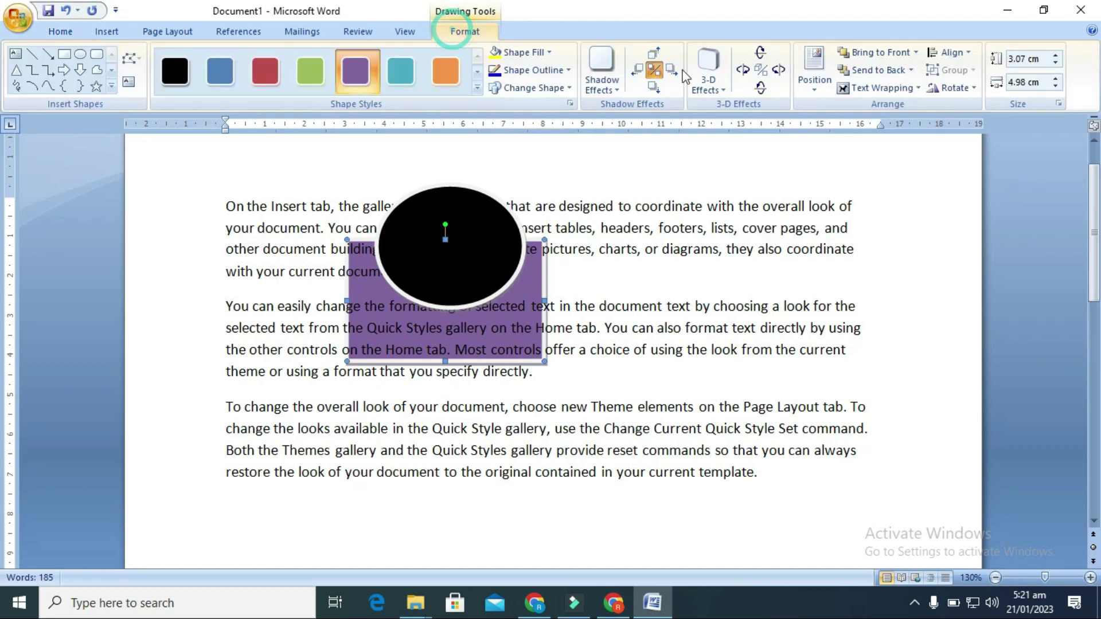
{"action": "left_click", "coordinate": [881, 88]}
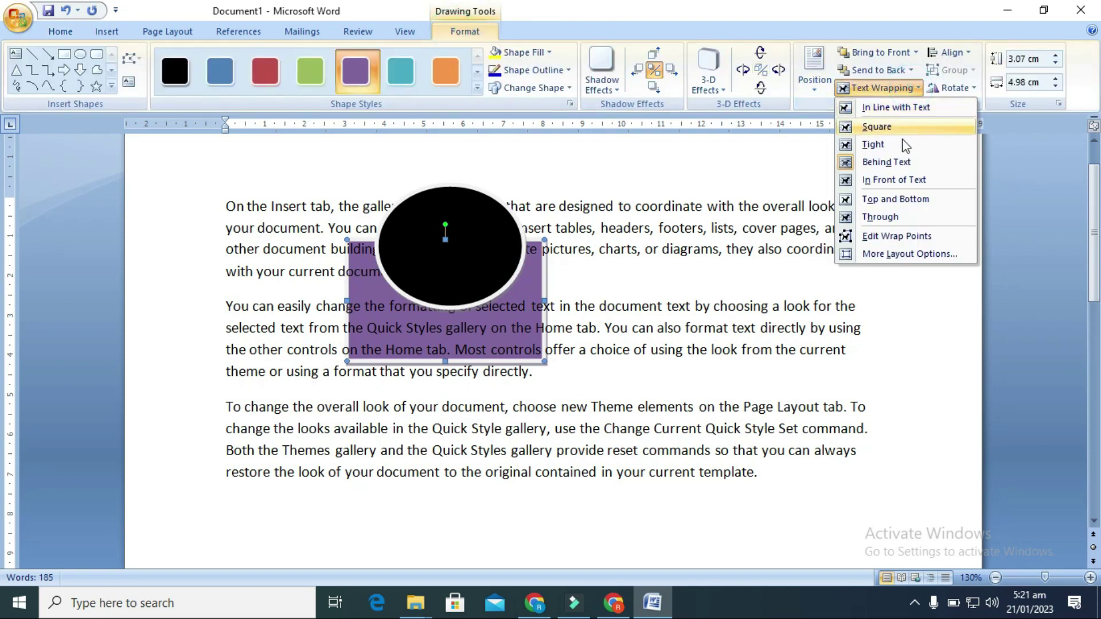
{"action": "left_click", "coordinate": [899, 179]}
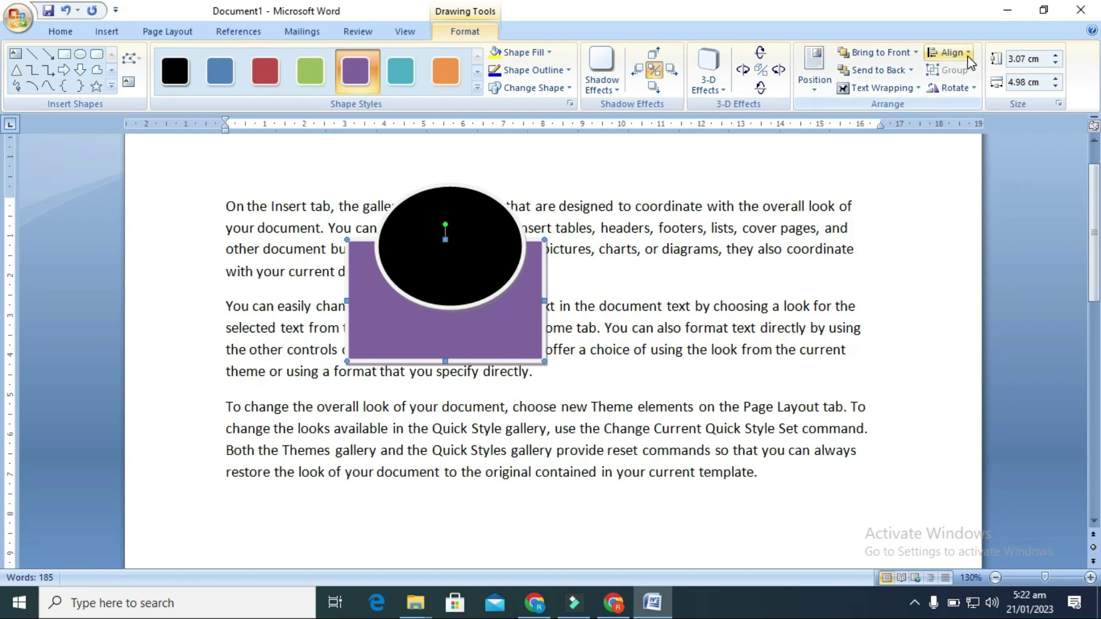
Align the rectangle further right, then group it with the black oval.
{"action": "left_click", "coordinate": [952, 52]}
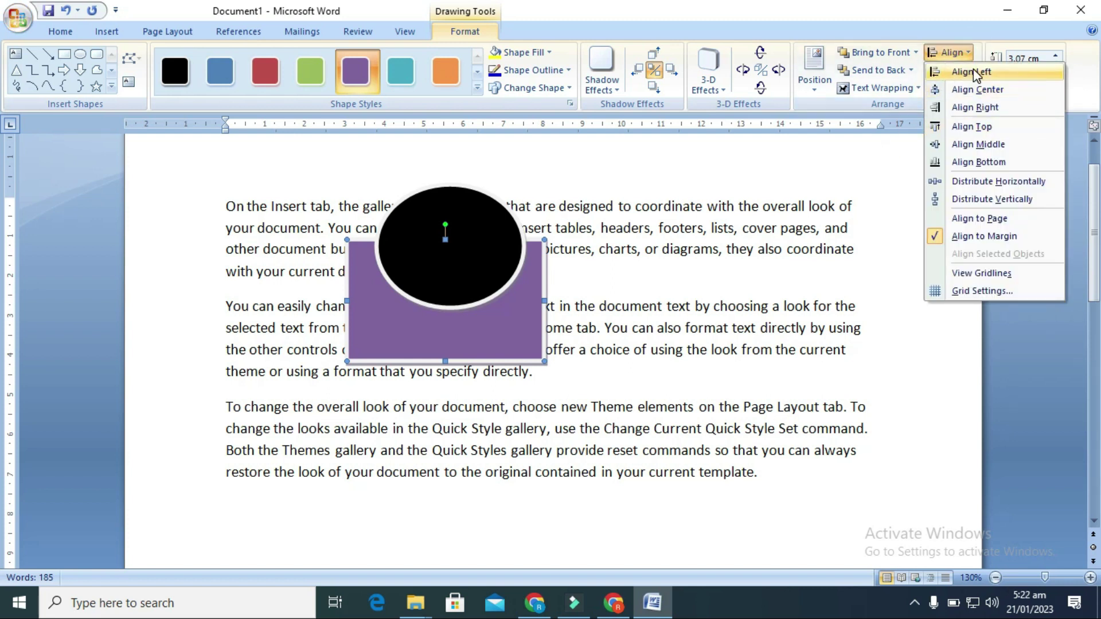
{"action": "left_click", "coordinate": [978, 89]}
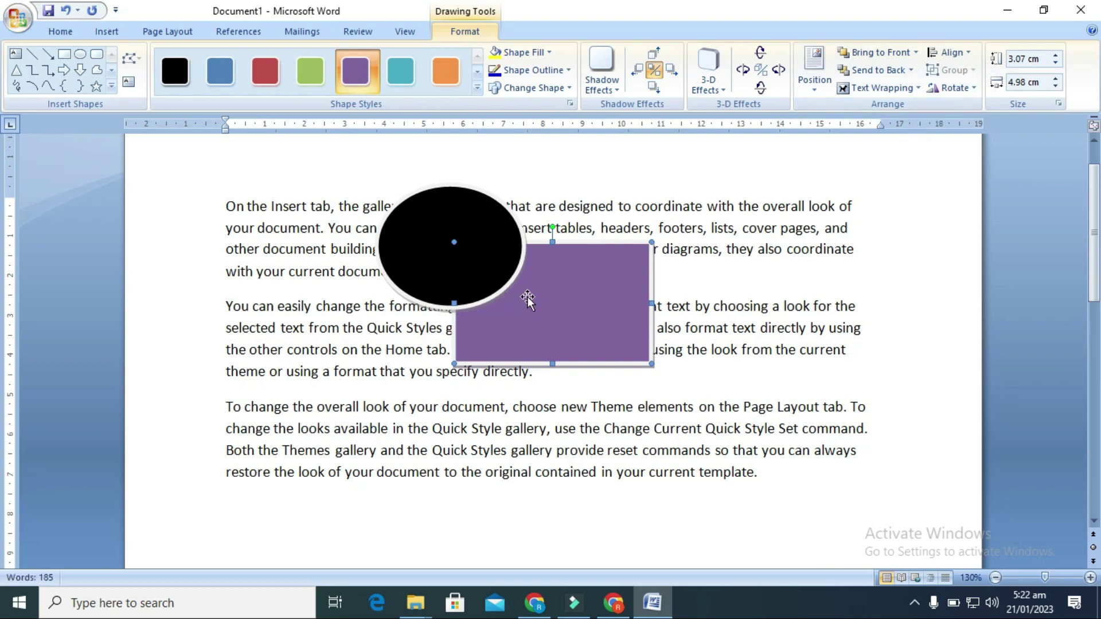
{"action": "left_click", "coordinate": [458, 211], "text": "shift"}
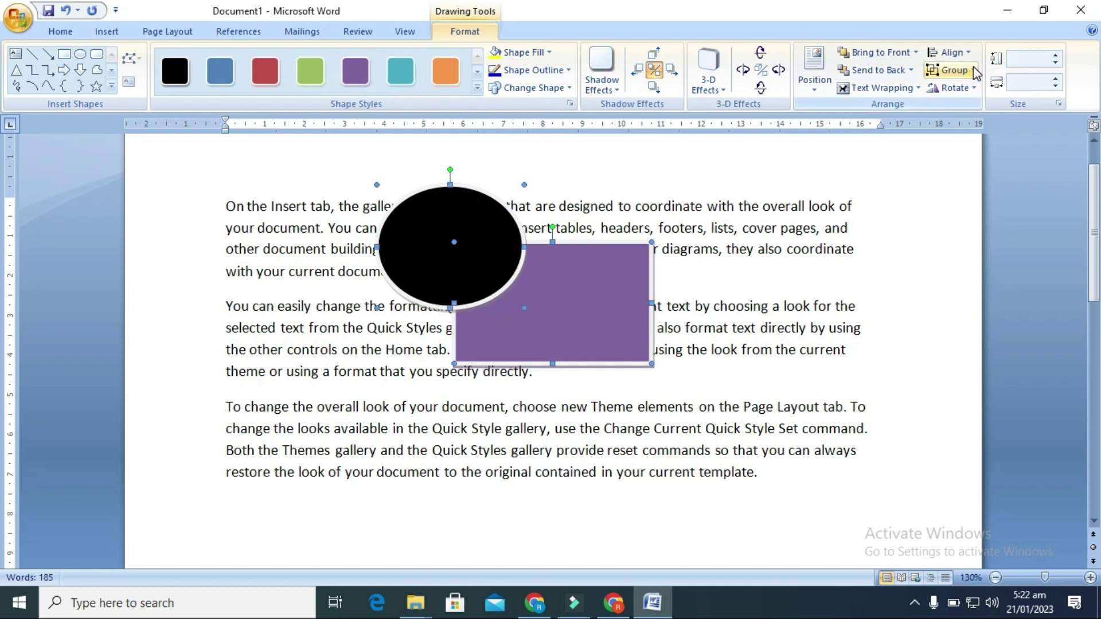
{"action": "left_click", "coordinate": [952, 70]}
{"action": "left_click", "coordinate": [965, 90]}
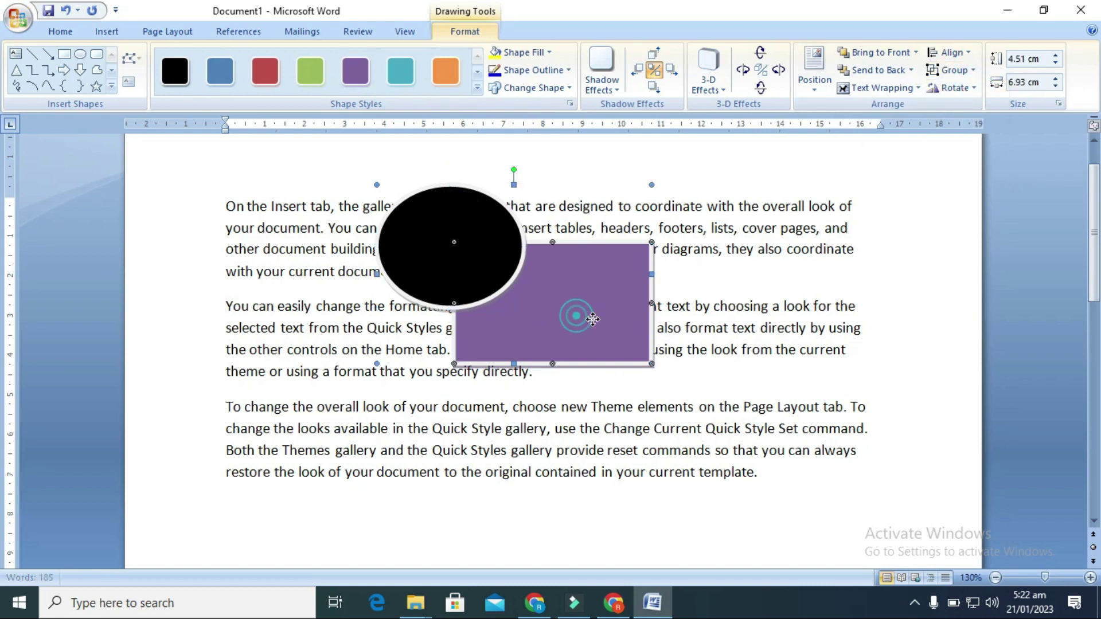
Drag the group toward the lower right of the text and ungroup it.
{"action": "mouse_move", "coordinate": [610, 321]}
{"action": "left_mouse_down"}
{"action": "mouse_move", "coordinate": [775, 315]}
{"action": "mouse_move", "coordinate": [545, 471]}
{"action": "mouse_move", "coordinate": [786, 381]}
{"action": "left_mouse_up"}
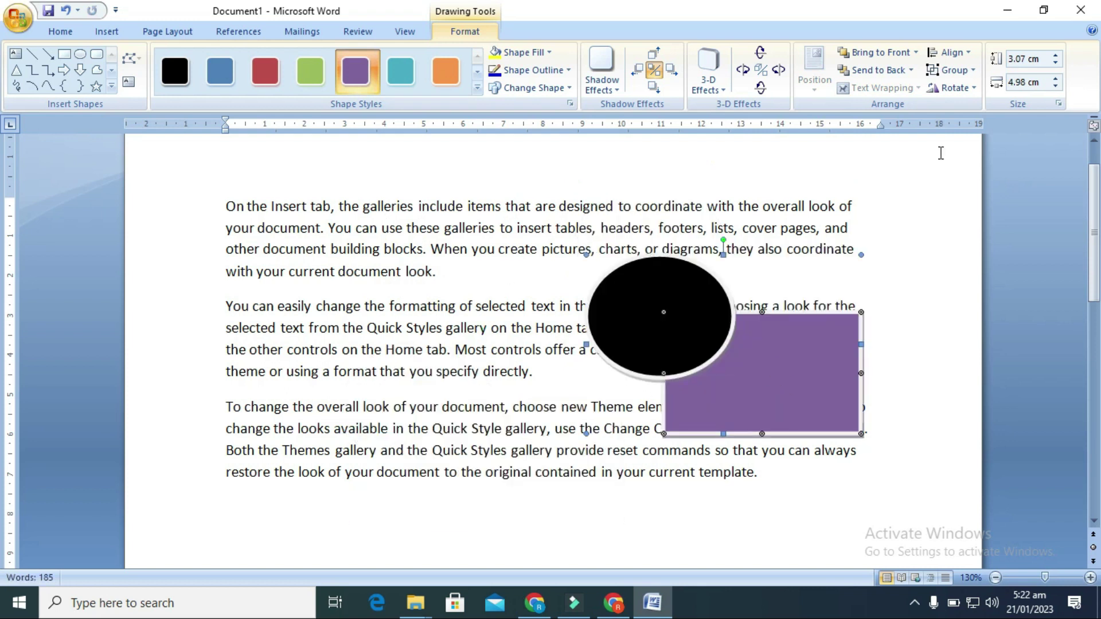
{"action": "left_click", "coordinate": [954, 71]}
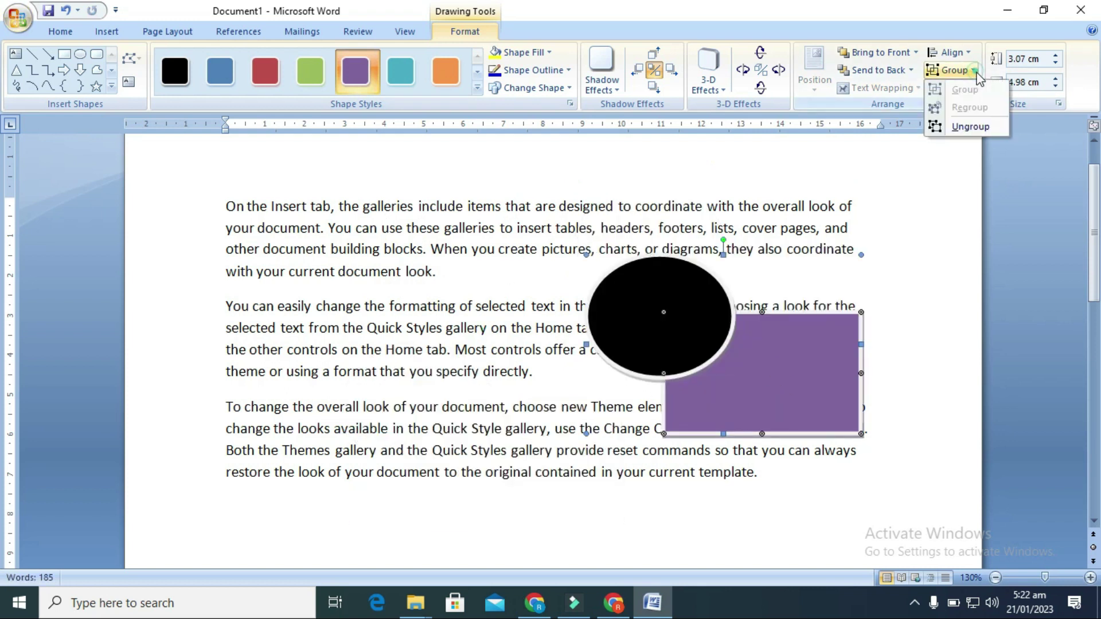
{"action": "left_click", "coordinate": [973, 127]}
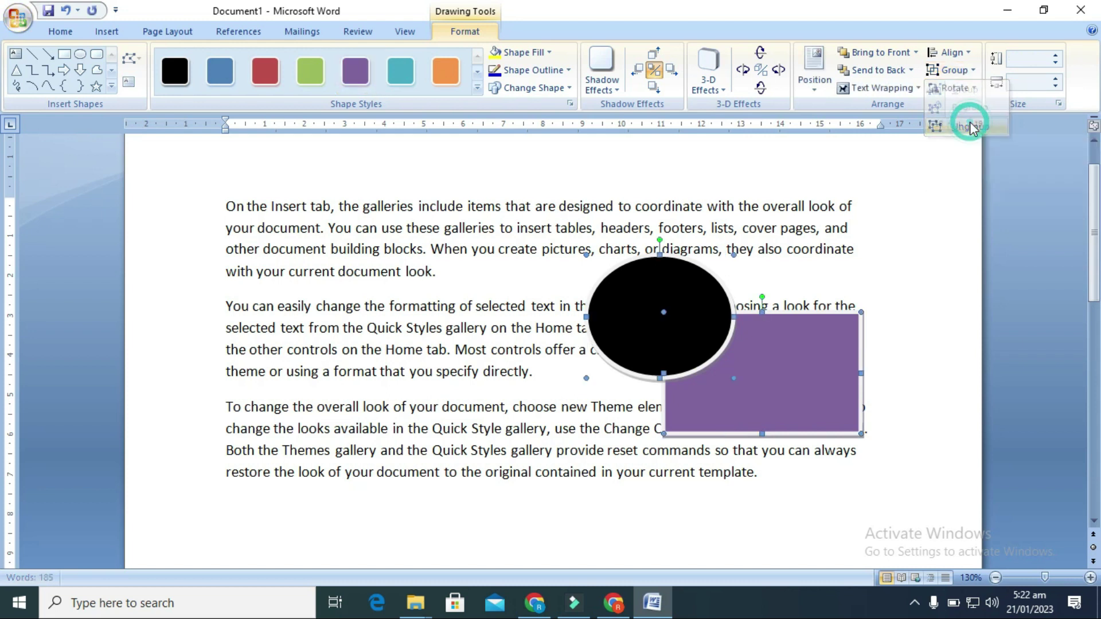
{"action": "left_click", "coordinate": [769, 370]}
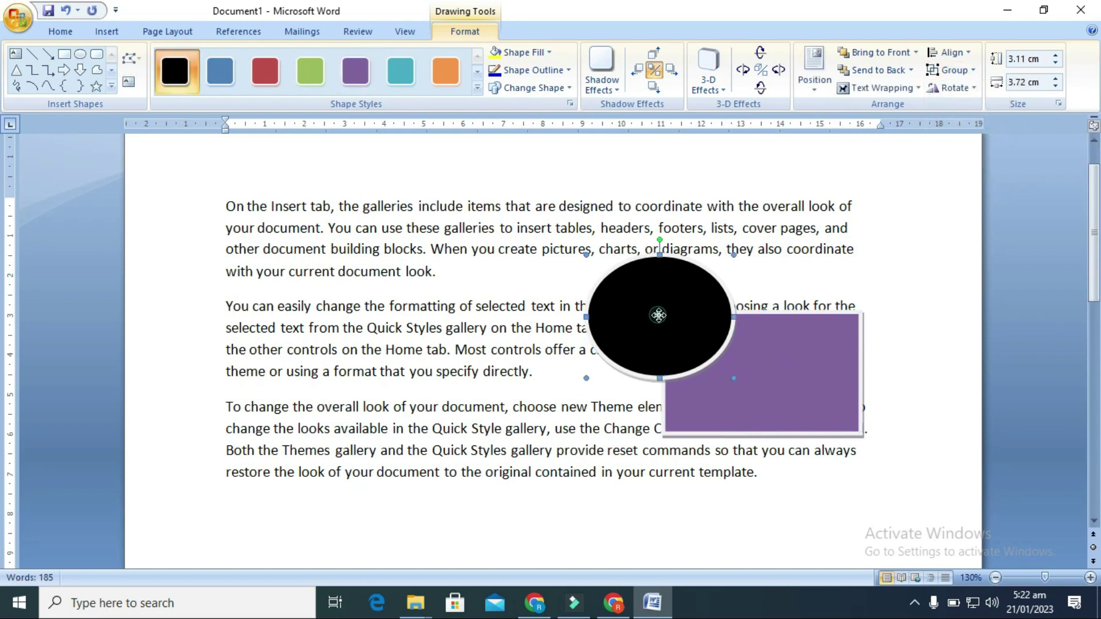
{"action": "left_click", "coordinate": [714, 374]}
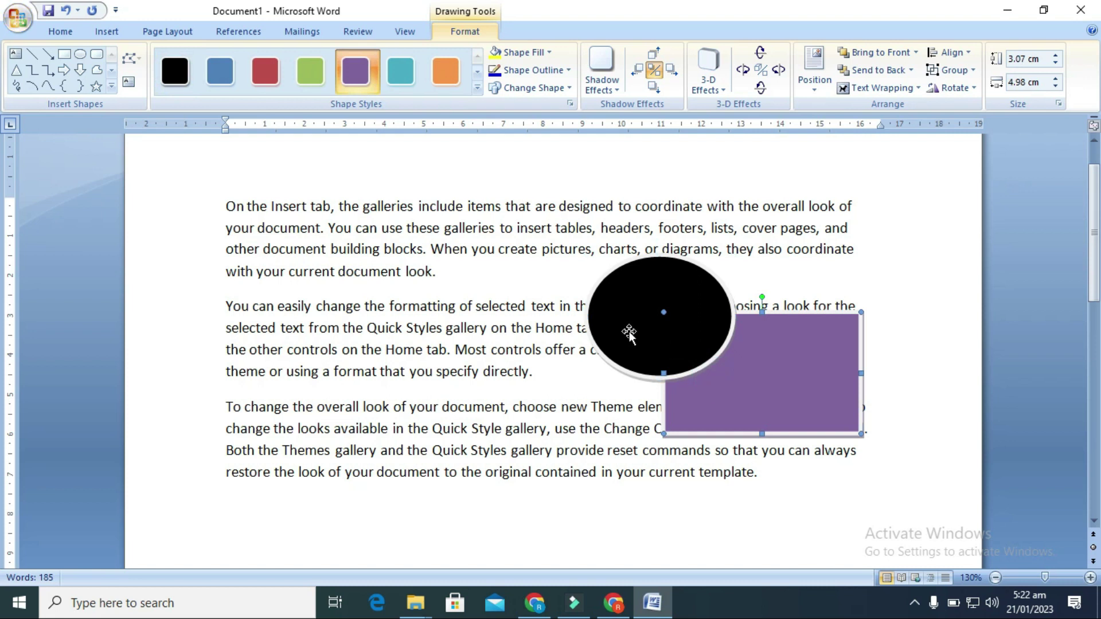
Rotate the purple rectangle 90° right, then 90° left back to landscape.
{"action": "left_click", "coordinate": [953, 87]}
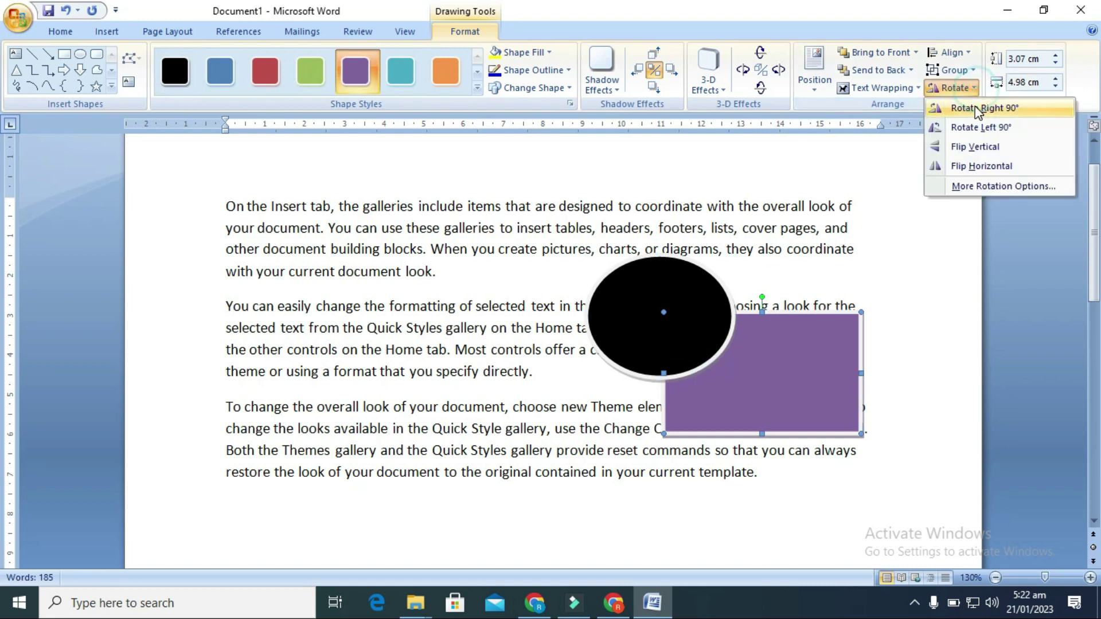
{"action": "left_click", "coordinate": [981, 108]}
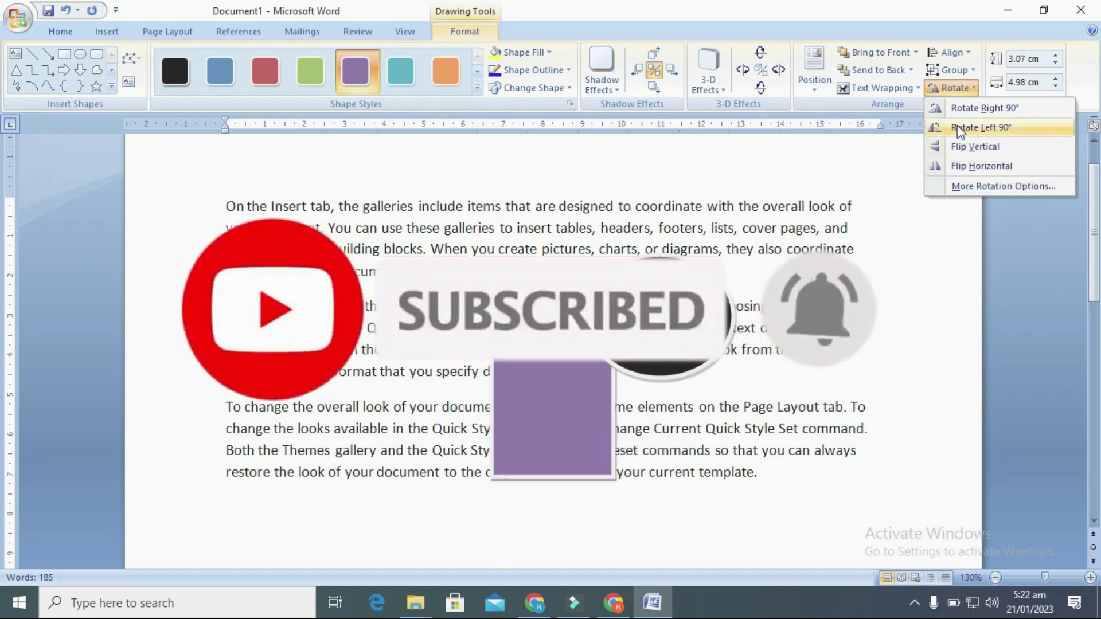
{"action": "left_click", "coordinate": [986, 230]}
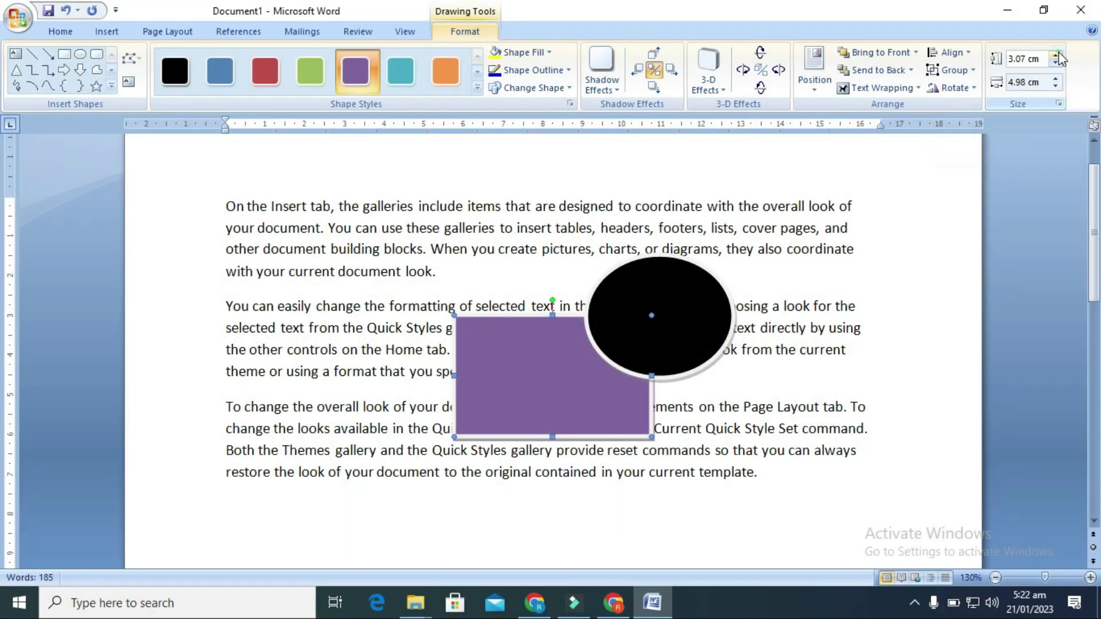
Enlarge the purple rectangle to 3.5 cm high and 5.3 cm wide.
{"action": "left_click", "coordinate": [1056, 54]}
{"action": "left_click", "coordinate": [1057, 55]}
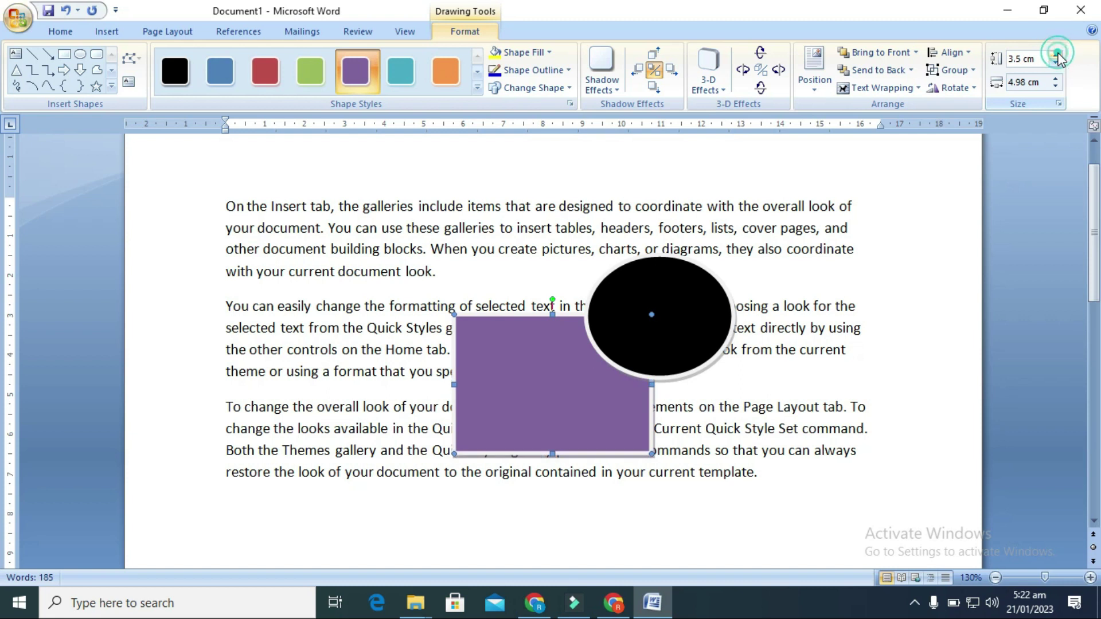
{"action": "left_click", "coordinate": [1057, 55]}
{"action": "left_click", "coordinate": [1057, 77]}
{"action": "left_click", "coordinate": [1057, 78]}
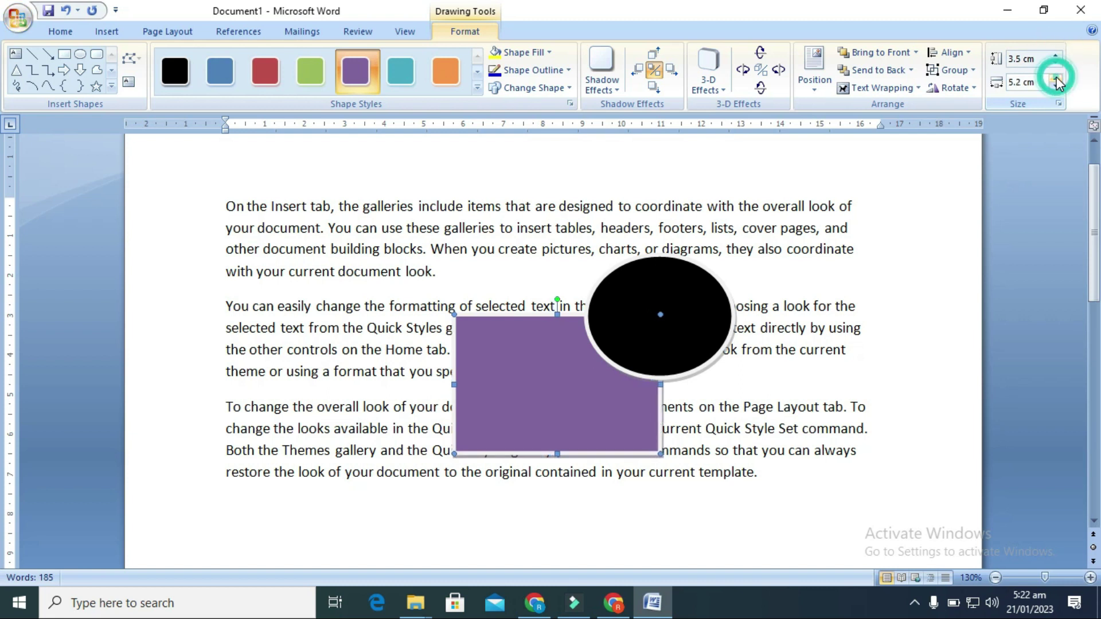
{"action": "left_click", "coordinate": [1058, 78]}
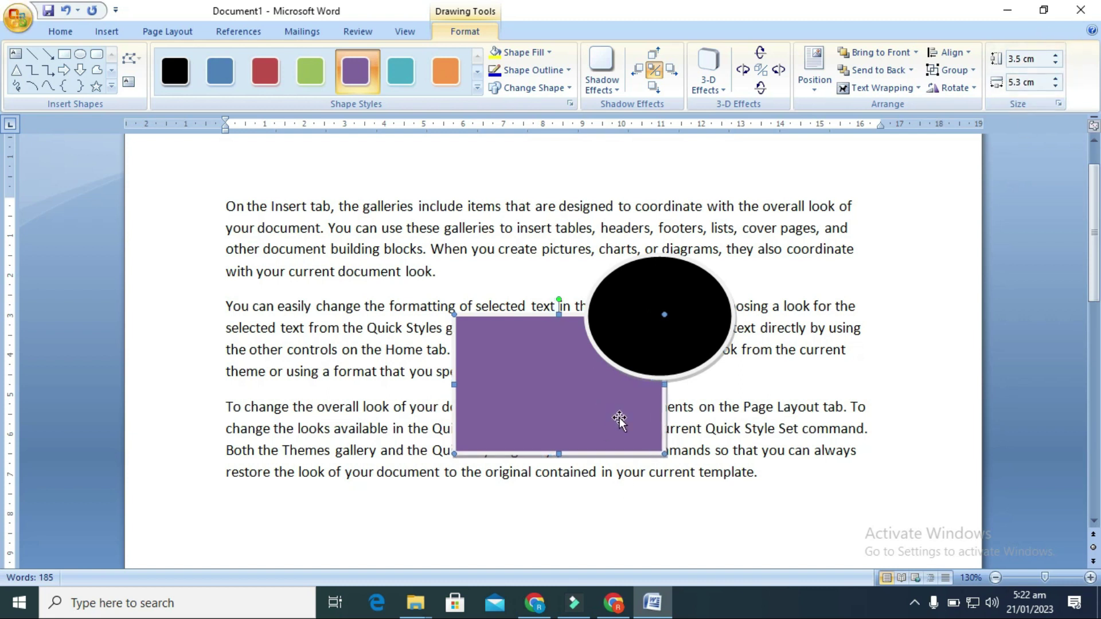